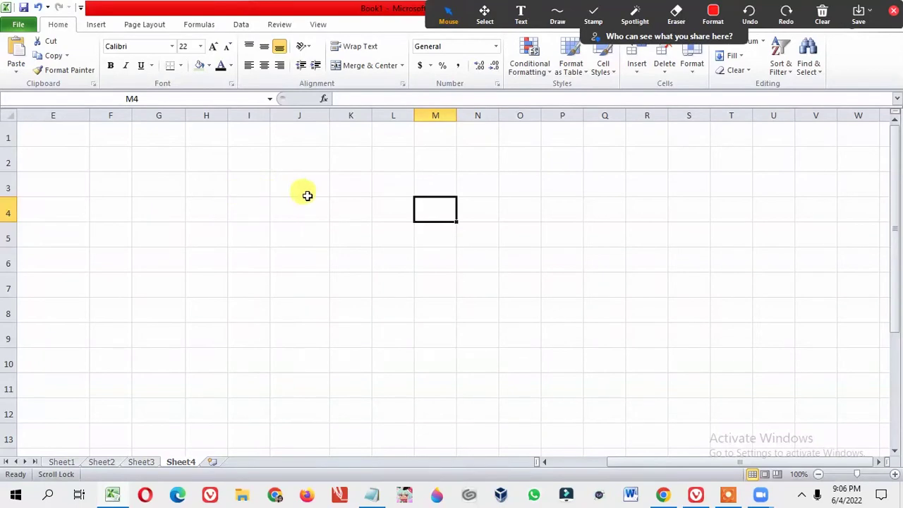
Step: Enter the over numbers 5, 10, 15, 20 and 25 across cells I3 to M3 of Sheet4
click(258, 184)
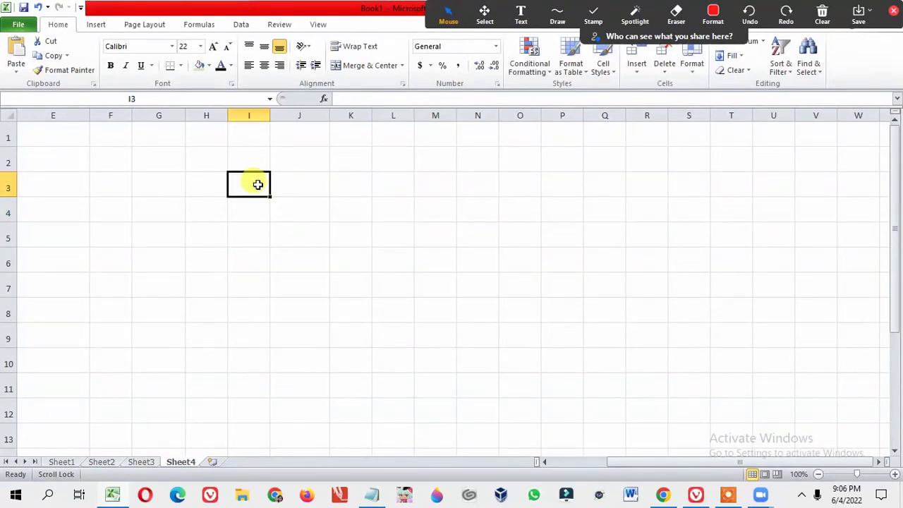
text(5)
scroll(258, 185, right, 1)
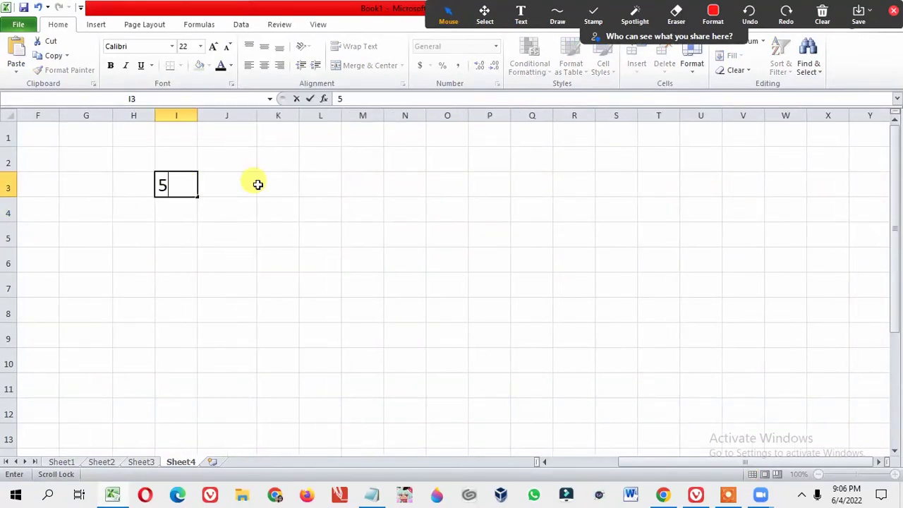
click(258, 184)
click(241, 186)
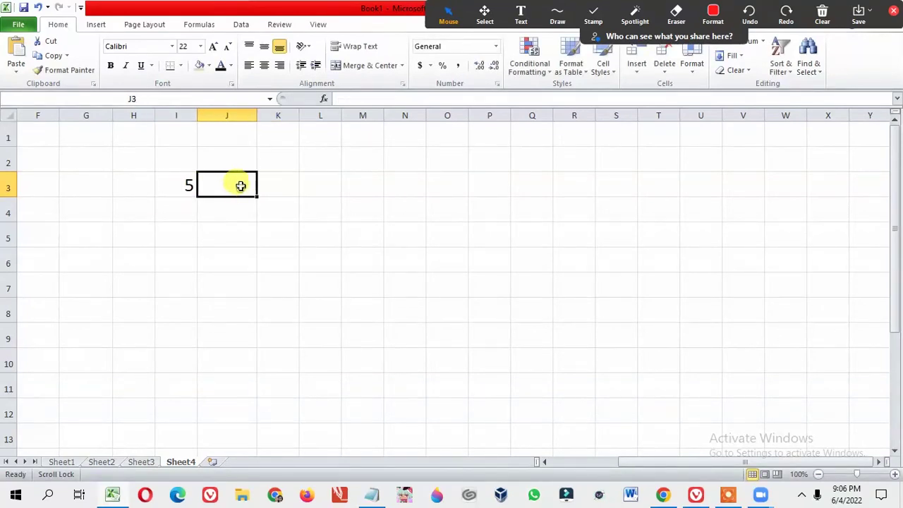
text(10)
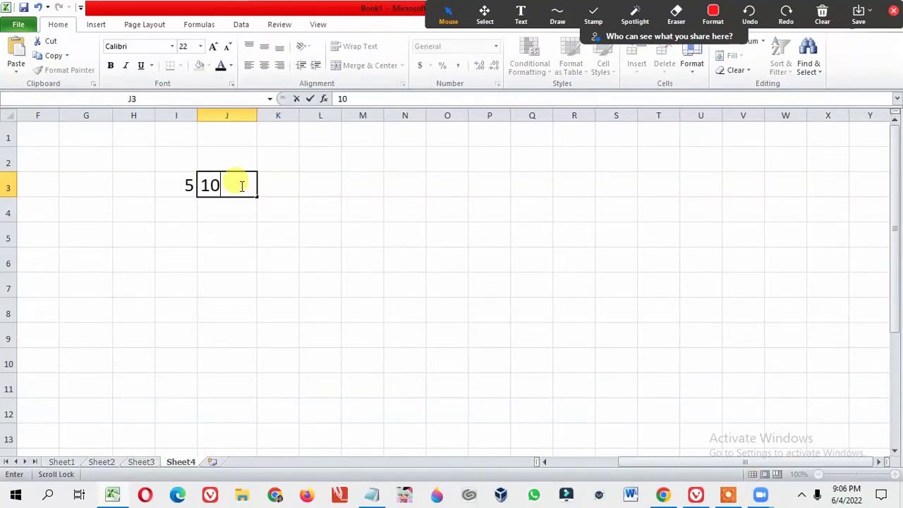
click(294, 188)
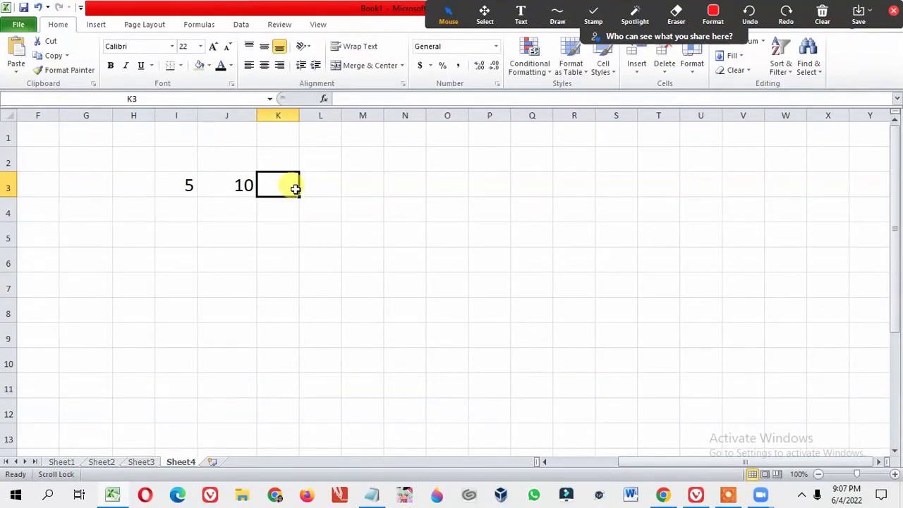
text(15)
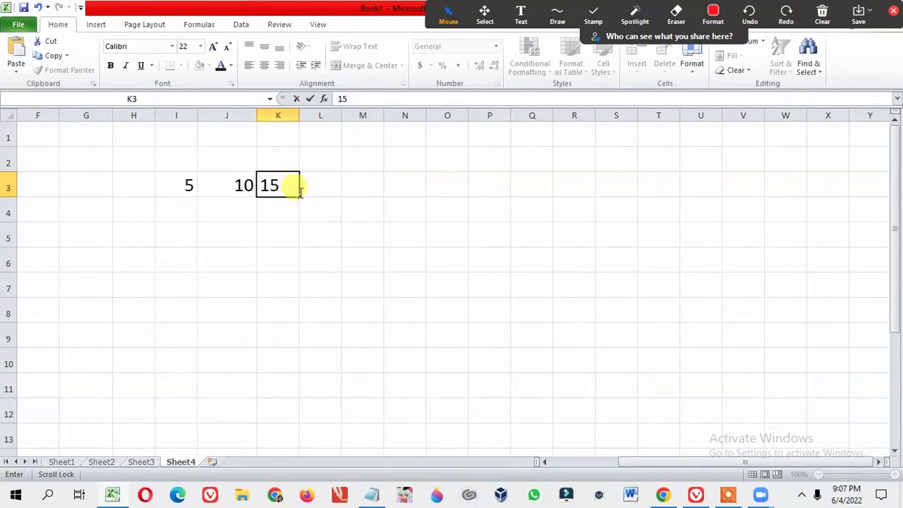
click(322, 189)
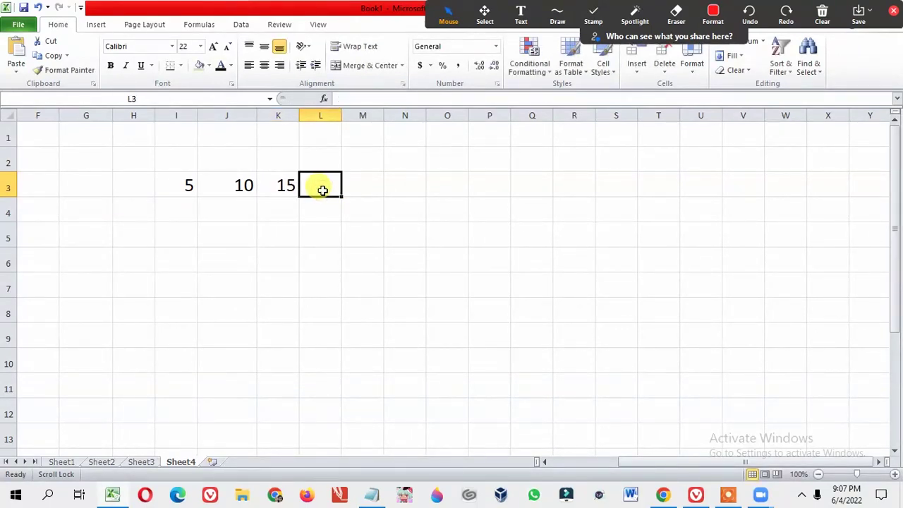
text(20)
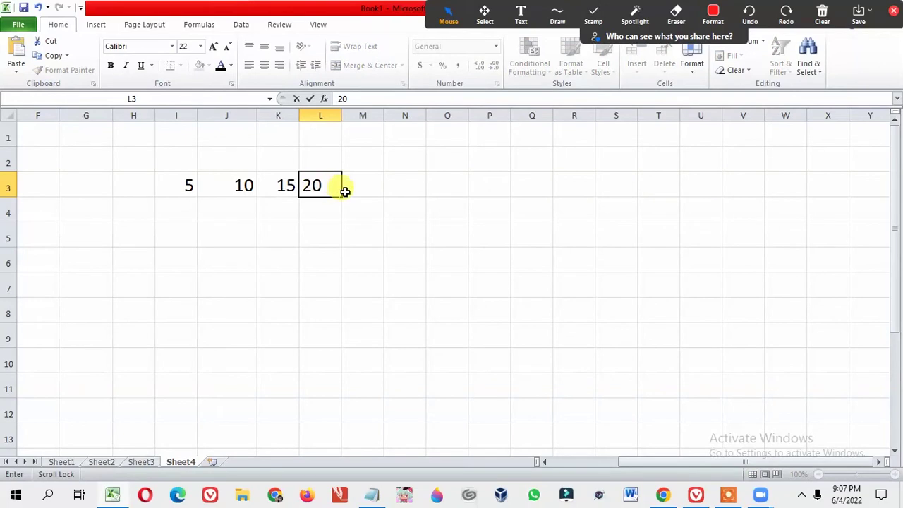
click(356, 188)
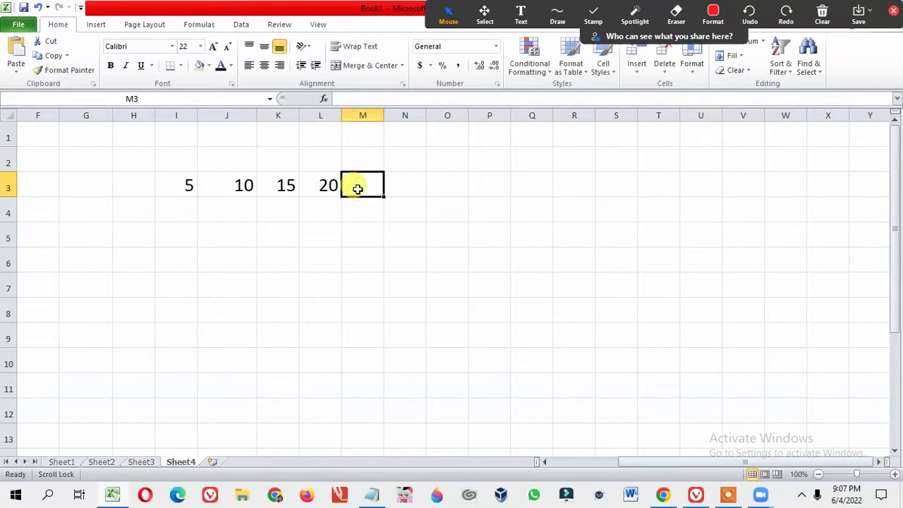
text(25)
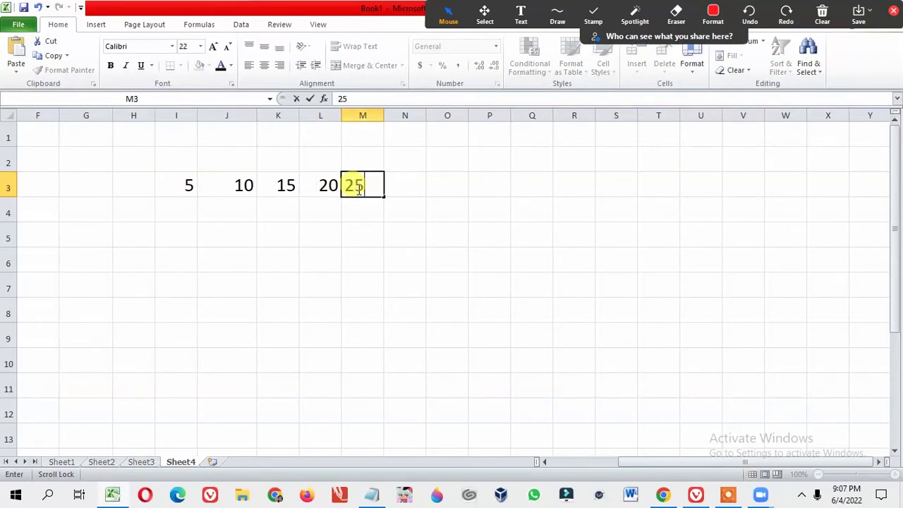
Step: Continue the header row with 30, 35, 40, 45 and 50 in cells N3 to R3
click(397, 184)
text(30)
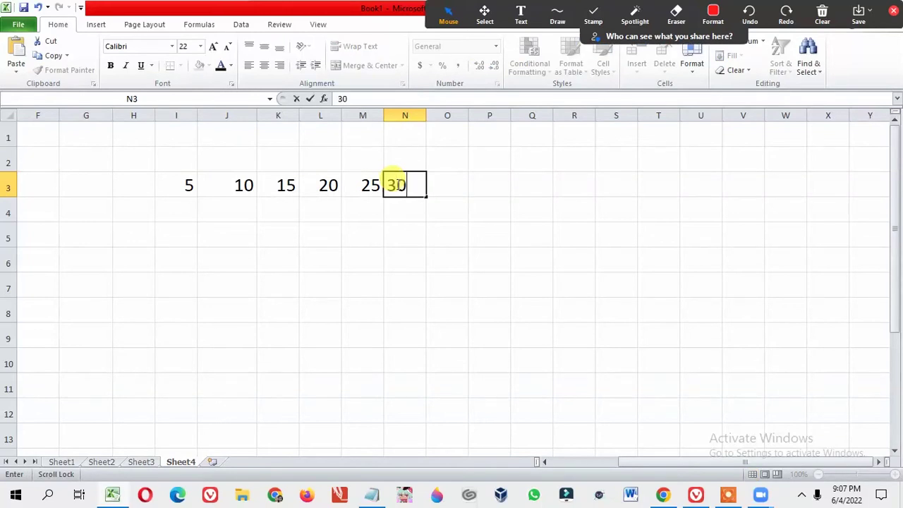
click(449, 187)
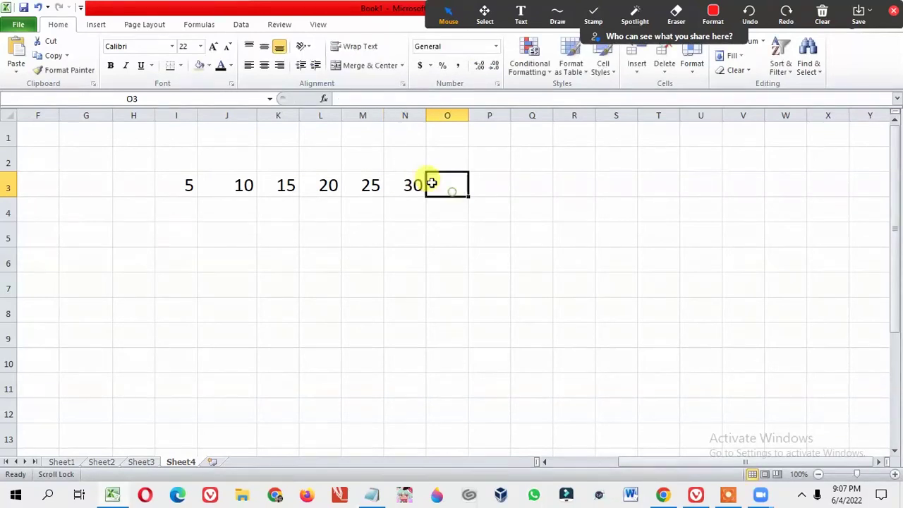
text(35)
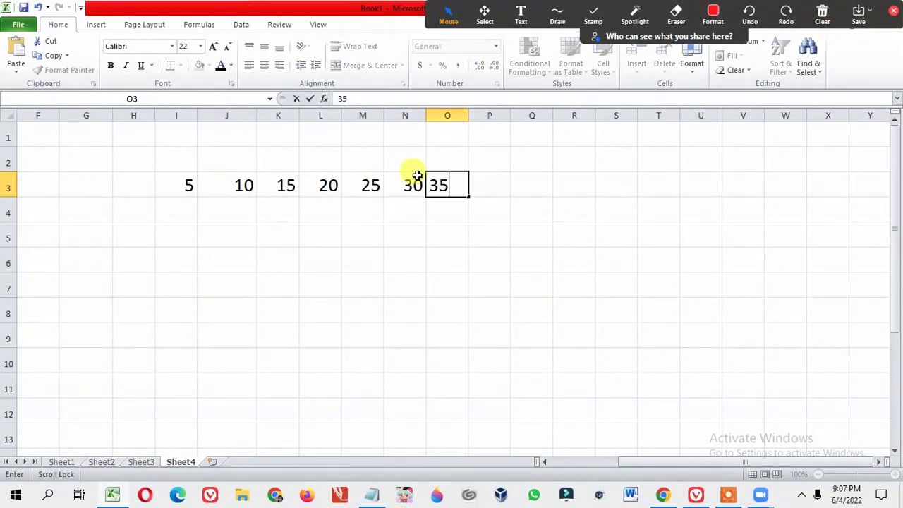
click(477, 184)
text(40)
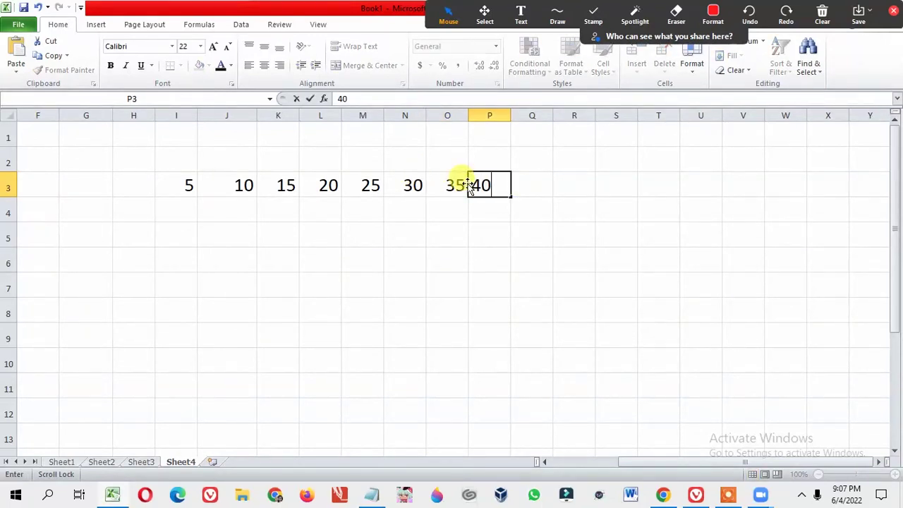
click(527, 184)
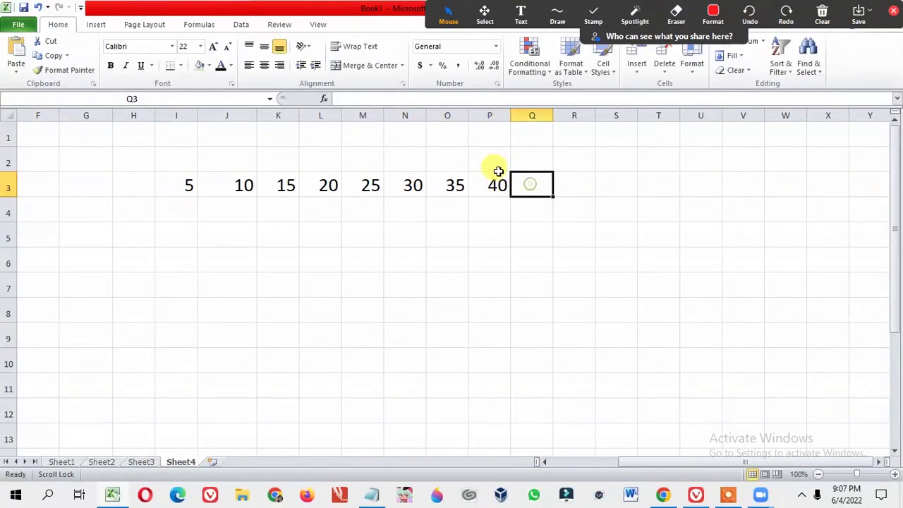
text(45)
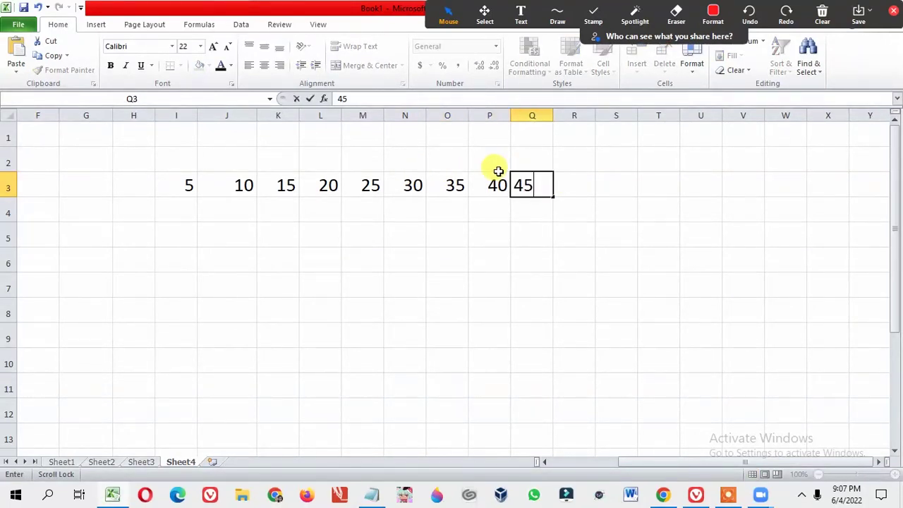
click(568, 174)
text(50)
click(570, 236)
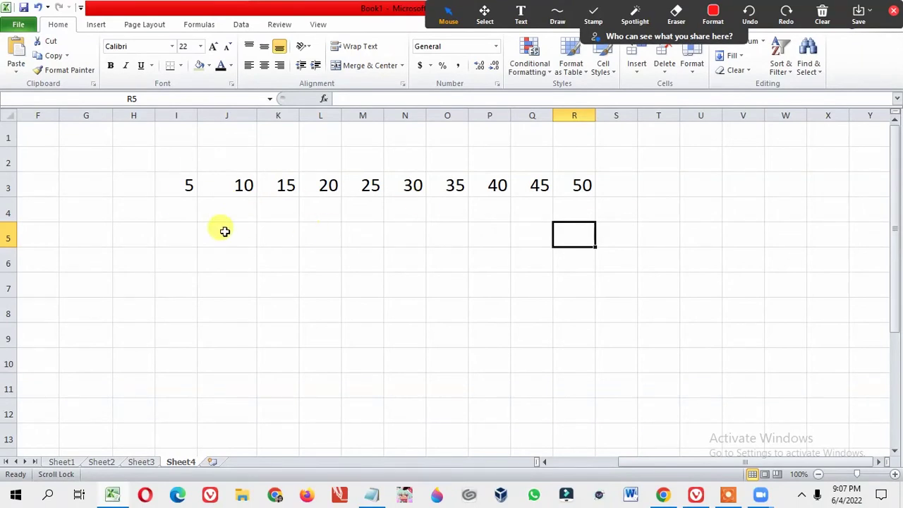
Step: Label the two data rows Ban in cell H4 and India in cell H5
click(127, 210)
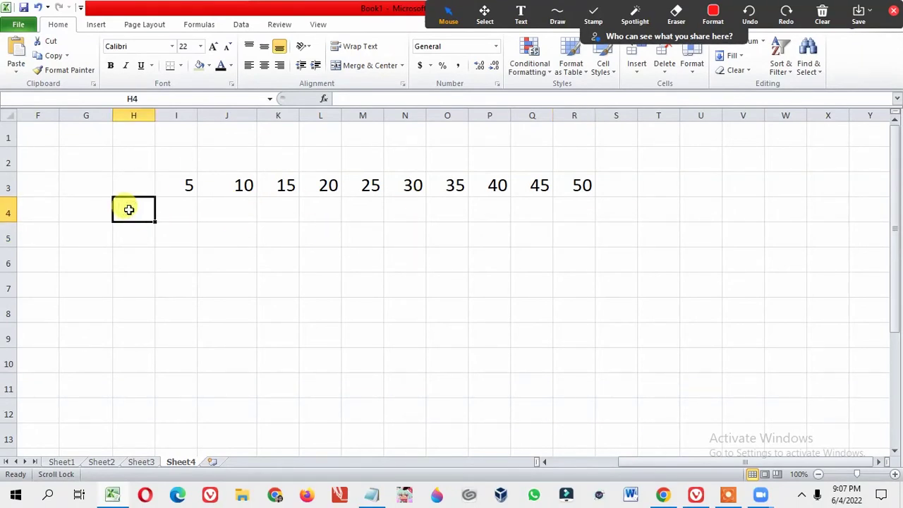
text(Ban)
click(138, 241)
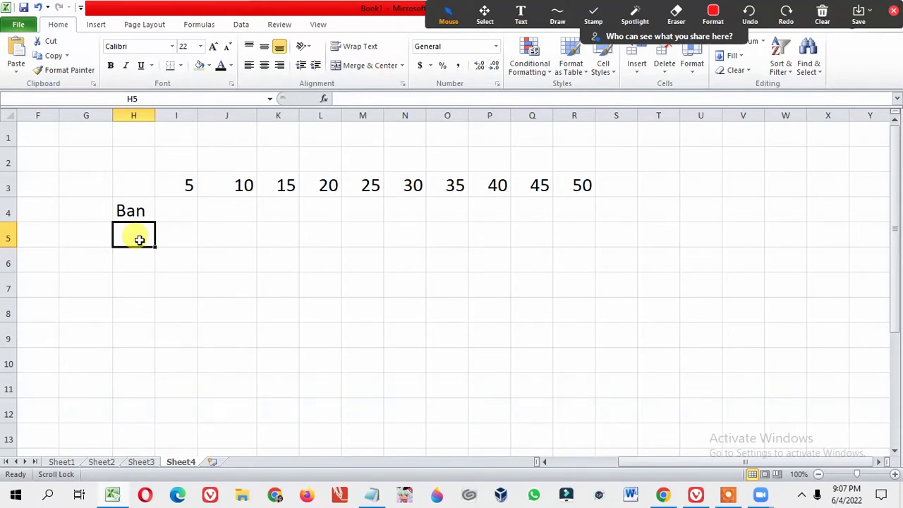
text(E)
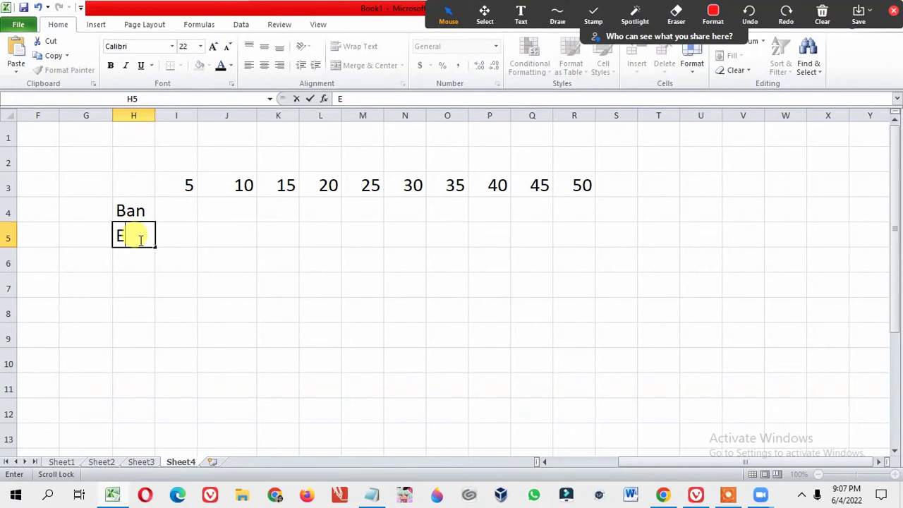
key(BackSpace)
text(India)
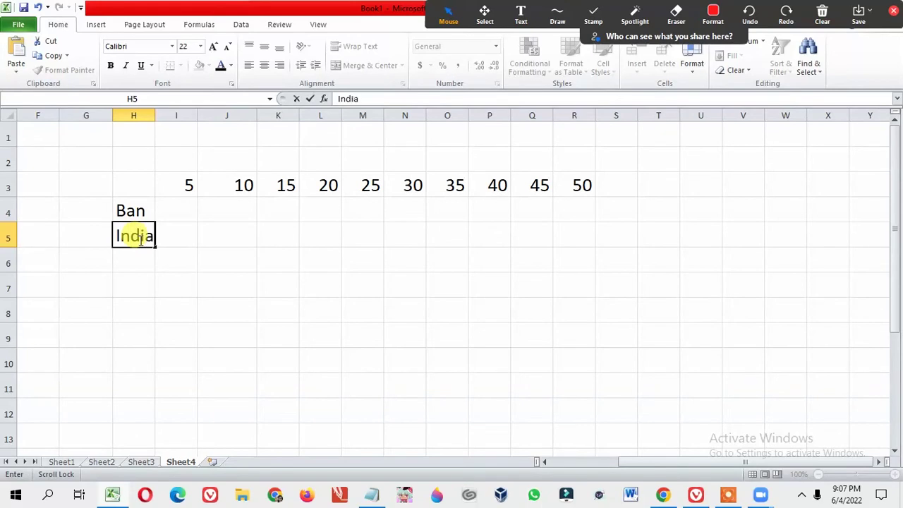
Step: Fill the Ban row with 30, 56, 78, 90 and 120 under the headers 5 to 25, cells I4 to M4
click(195, 219)
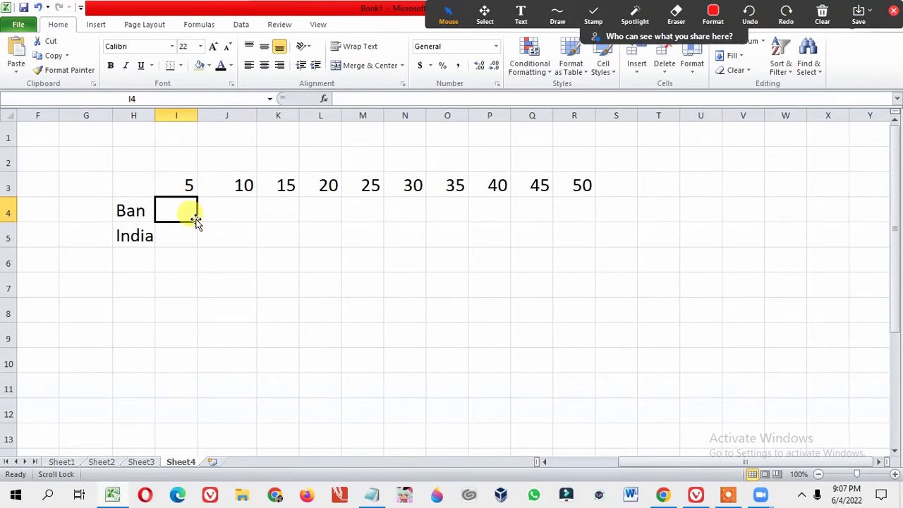
text(30)
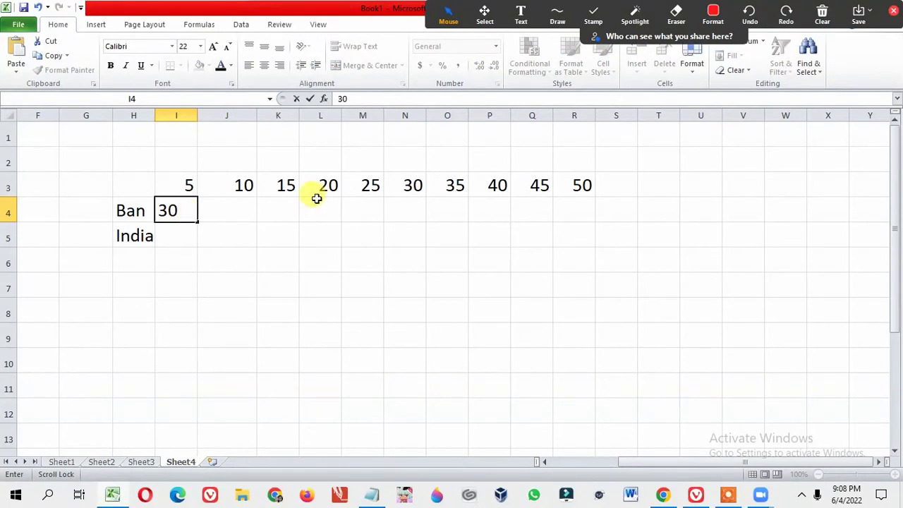
click(246, 205)
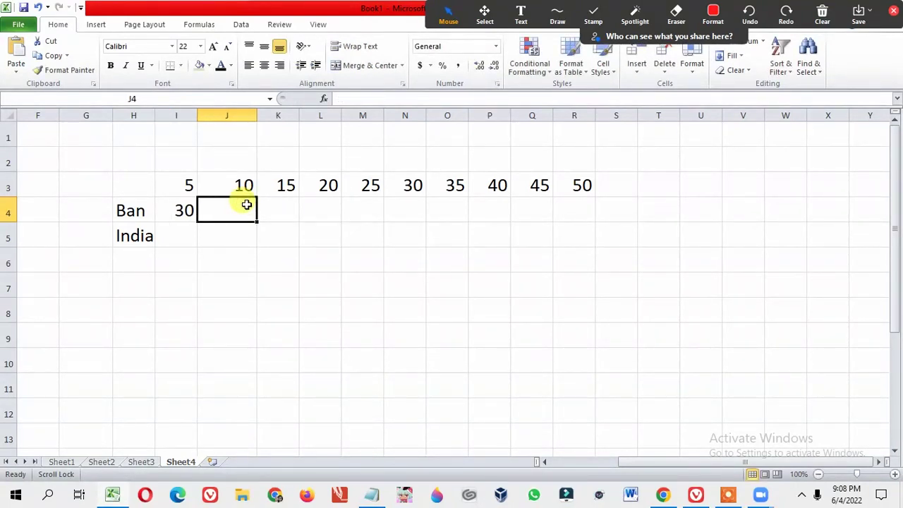
text(56)
click(301, 213)
click(293, 211)
text(78)
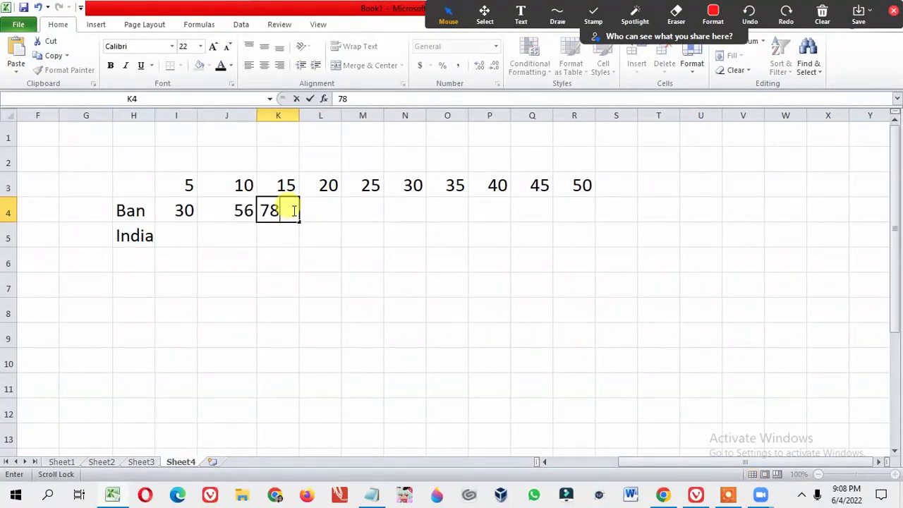
click(324, 210)
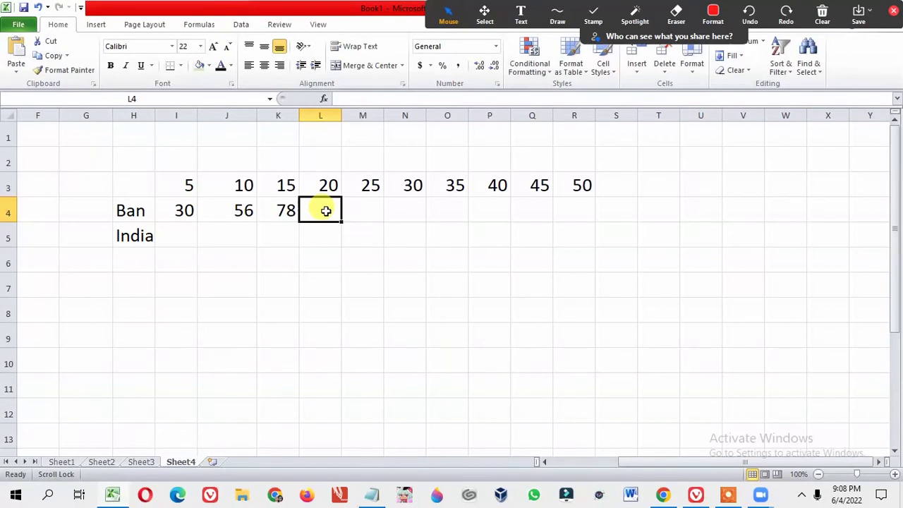
text(90)
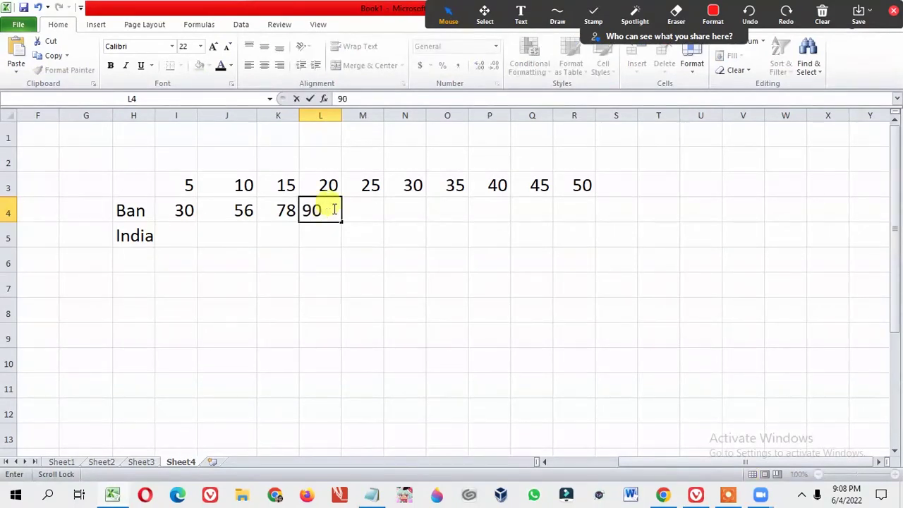
click(361, 209)
text(120)
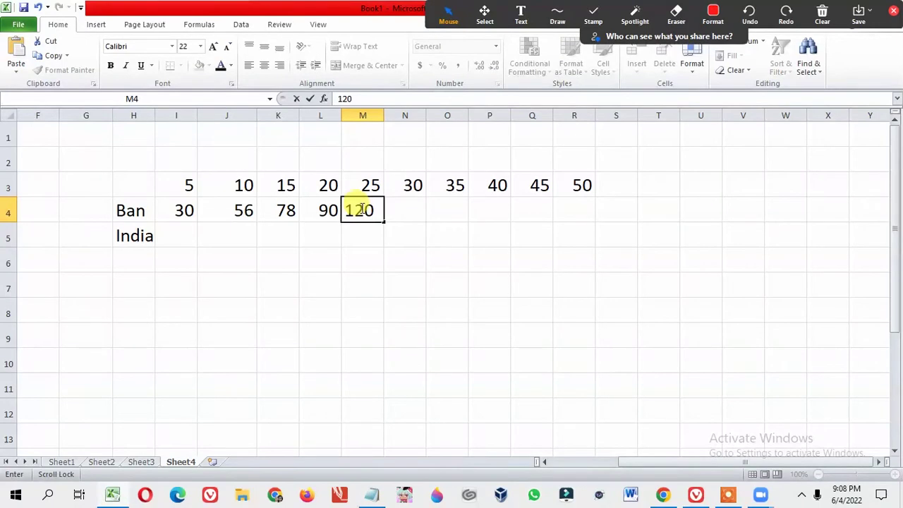
Step: Complete the Ban row with 156, 178, 210, 235 and 260 under the headers 30 to 50, cells N4 to R4
click(405, 209)
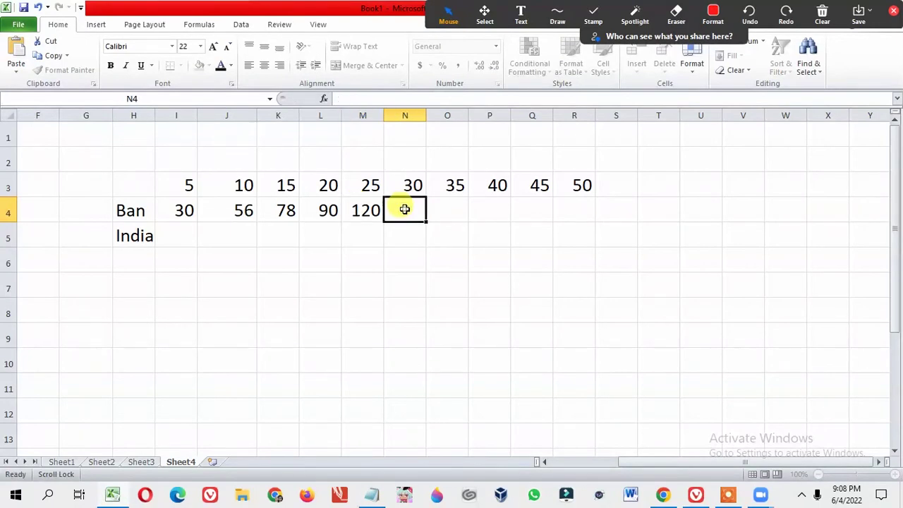
text(156)
click(461, 211)
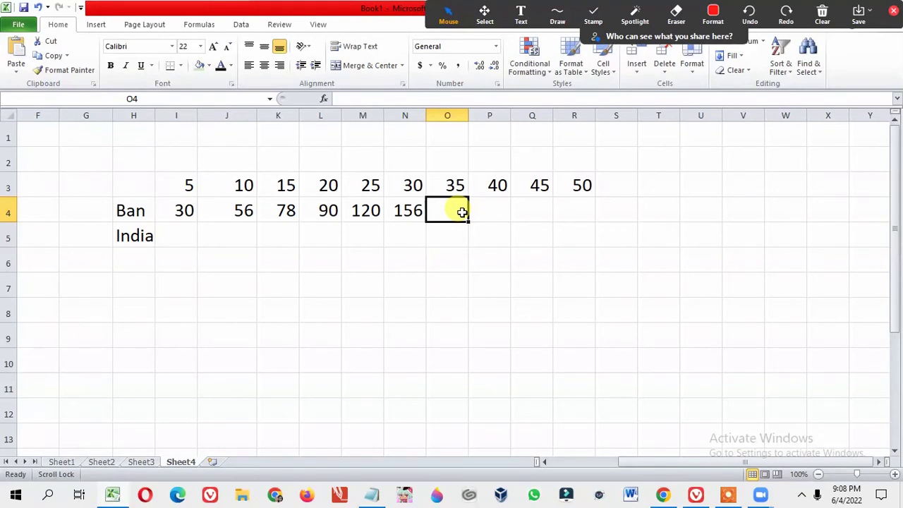
text(178)
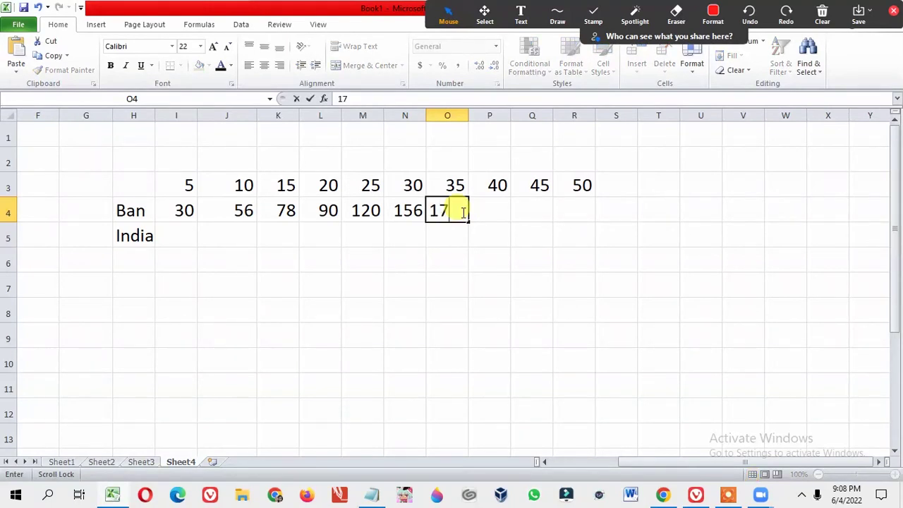
click(497, 201)
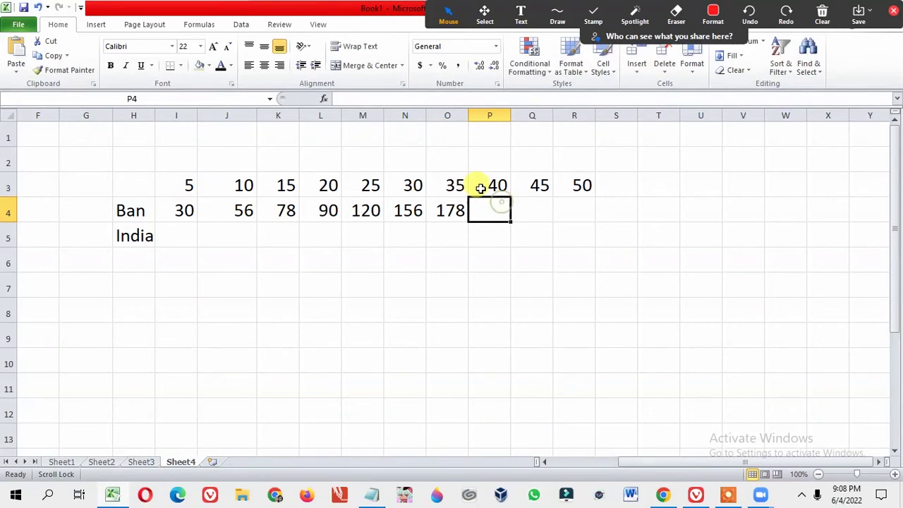
text(210)
click(549, 204)
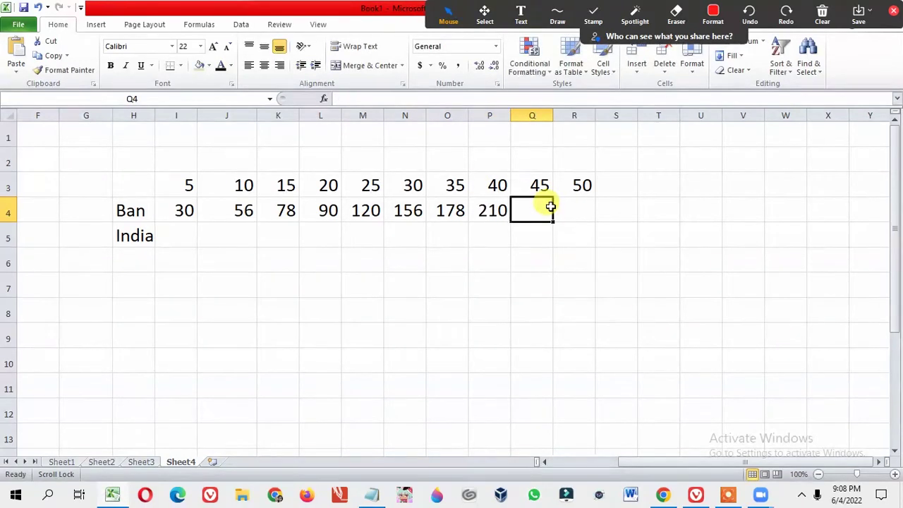
text(2)
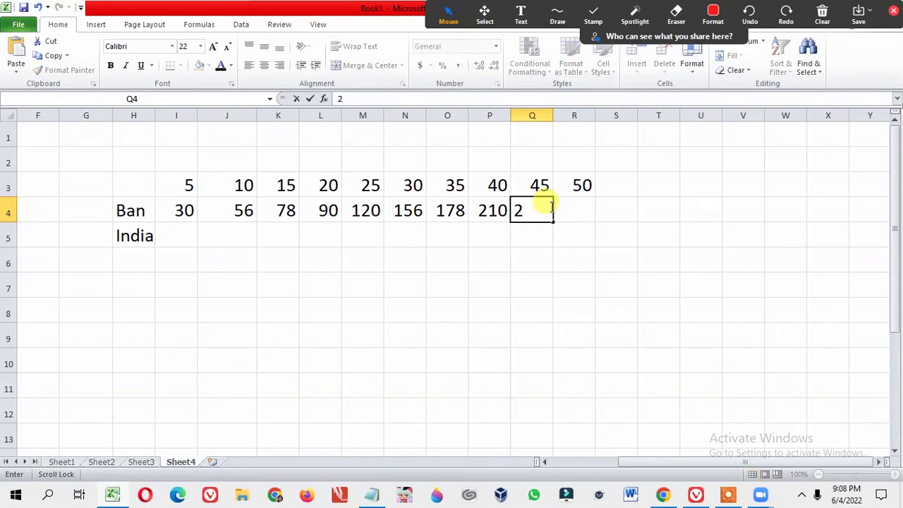
text(35)
click(577, 204)
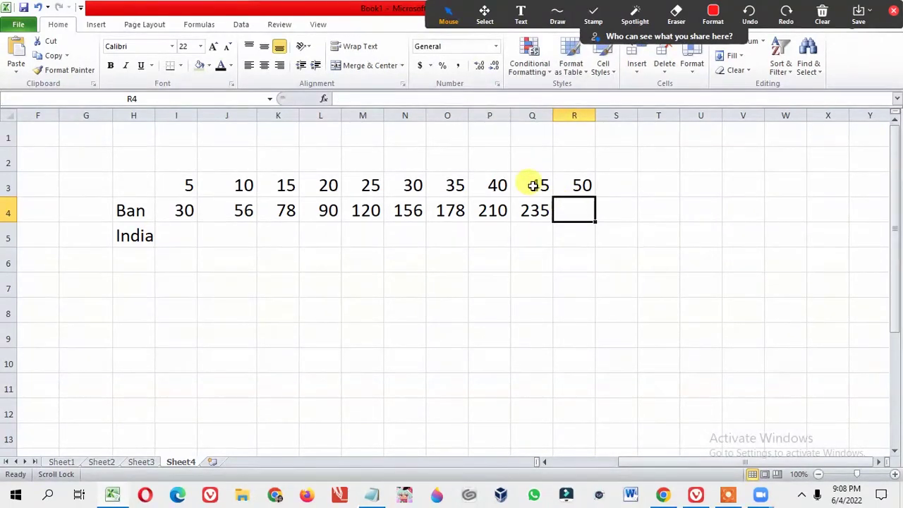
text(260)
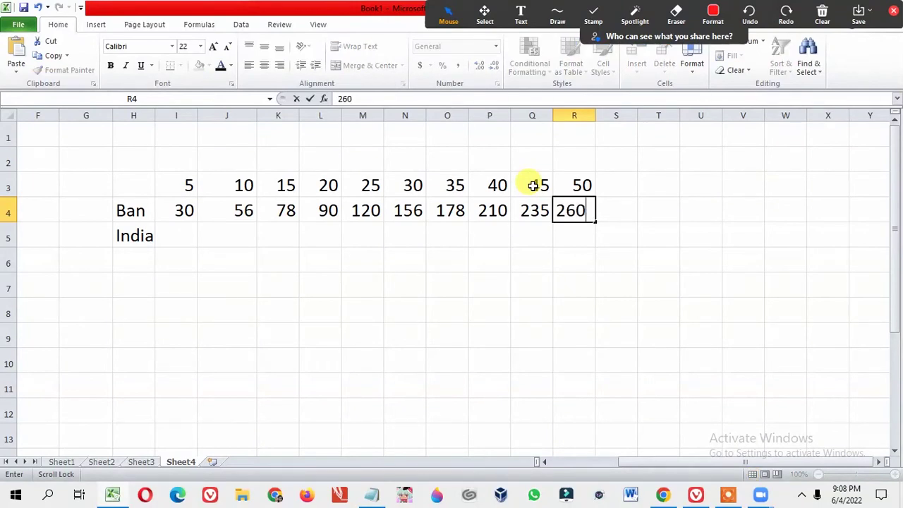
Step: Fill the India row with 35, 67, 75, 89 and 125 under the headers 5 to 25, cells I5 to M5
click(175, 235)
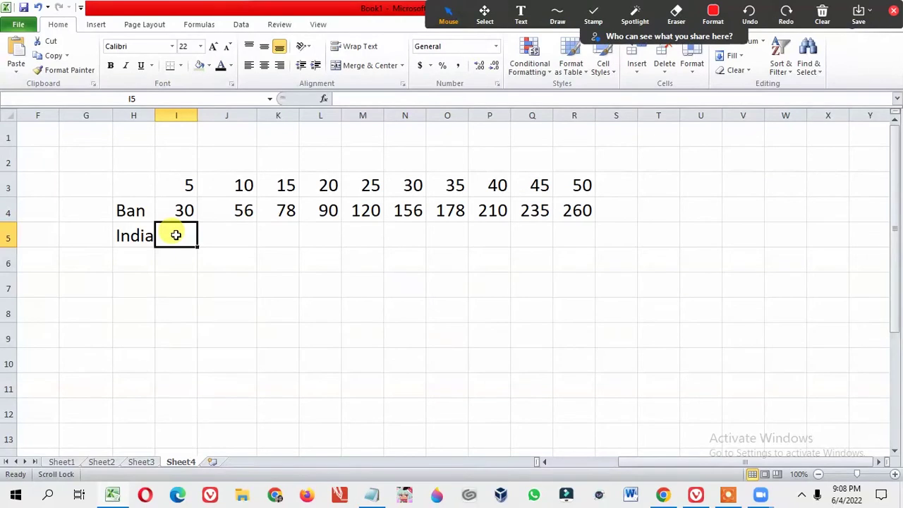
text(35)
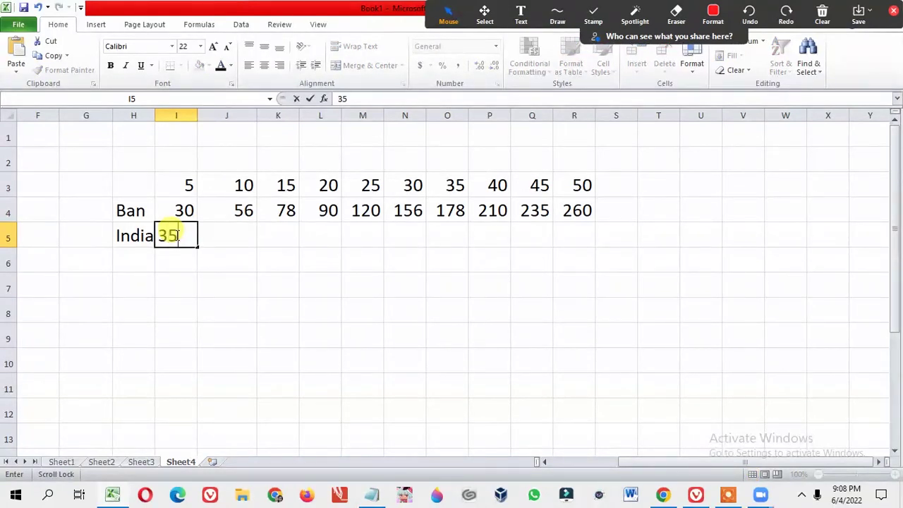
click(212, 240)
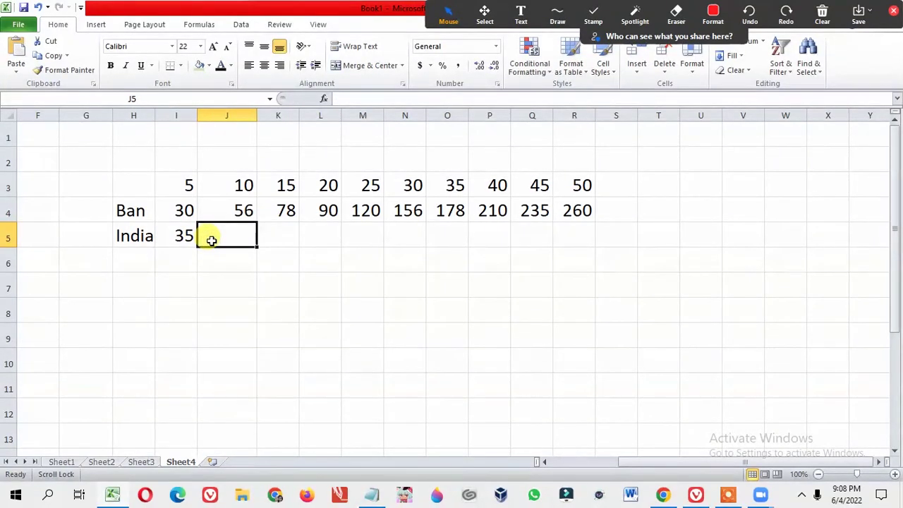
text(67)
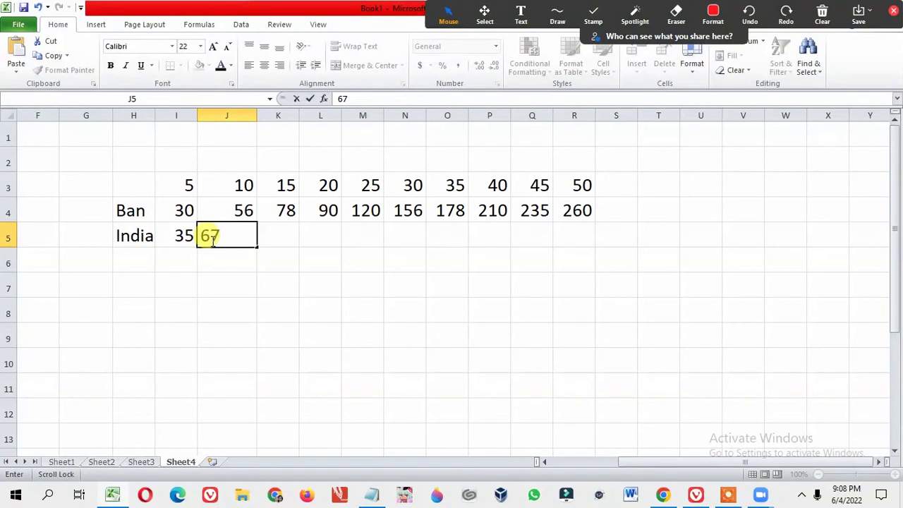
click(290, 230)
text(75)
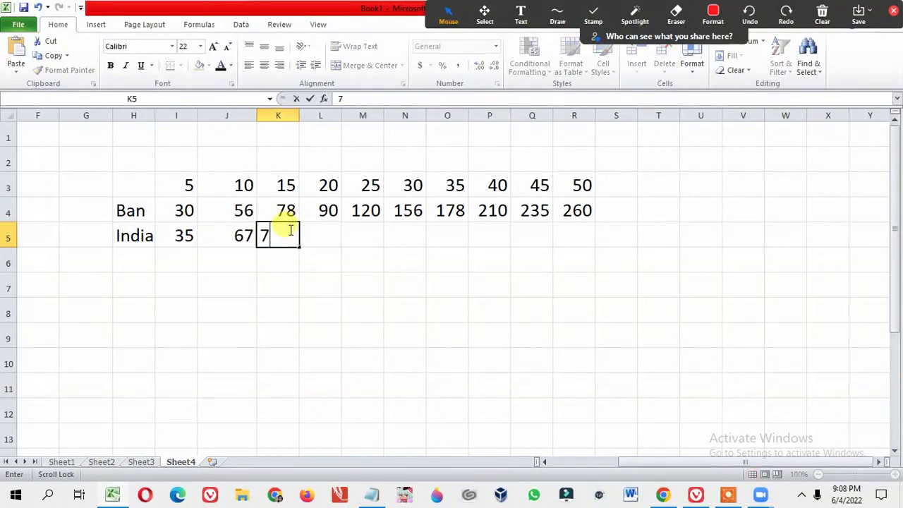
click(315, 228)
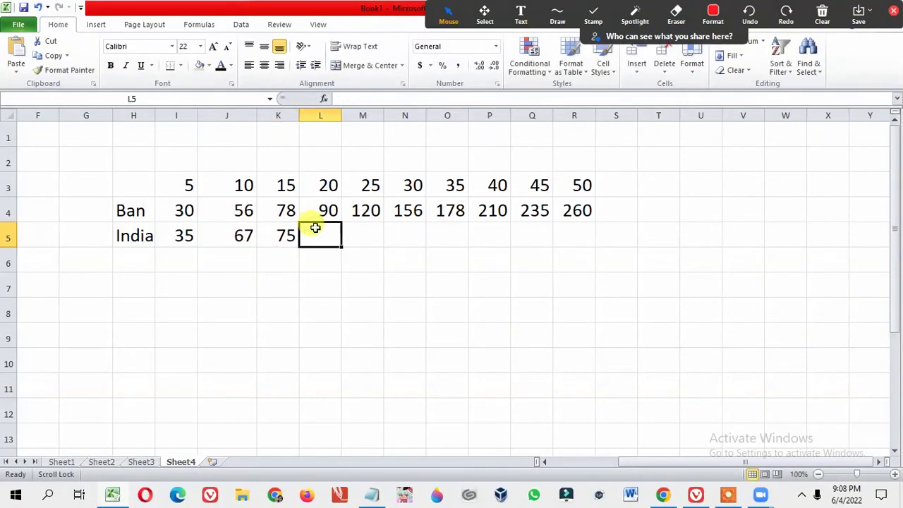
text(8)
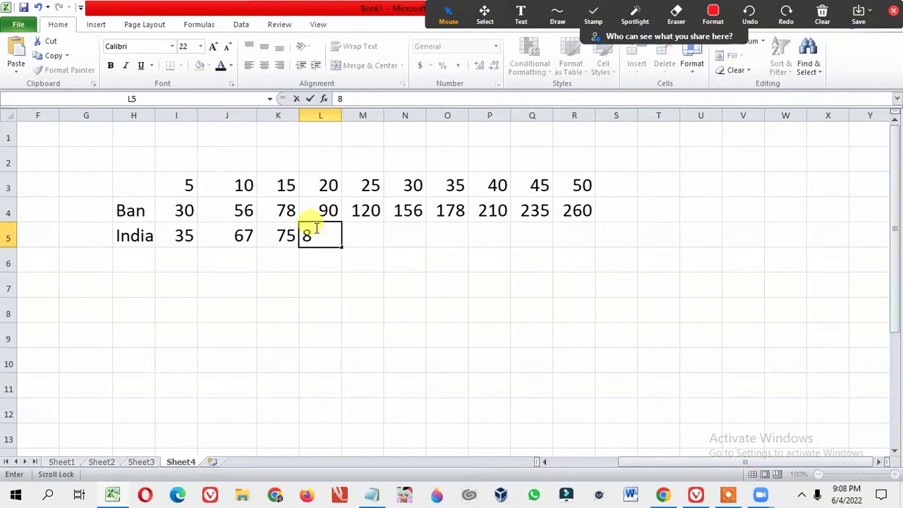
text(9)
click(362, 234)
text(125)
Step: Continue the India row with 150 in cell N5 and 185 in cell O5
click(401, 230)
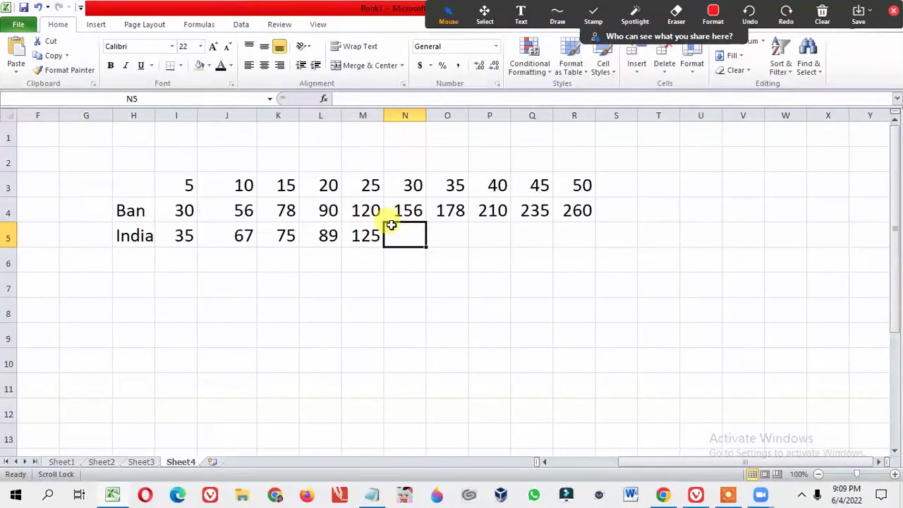
text(159)
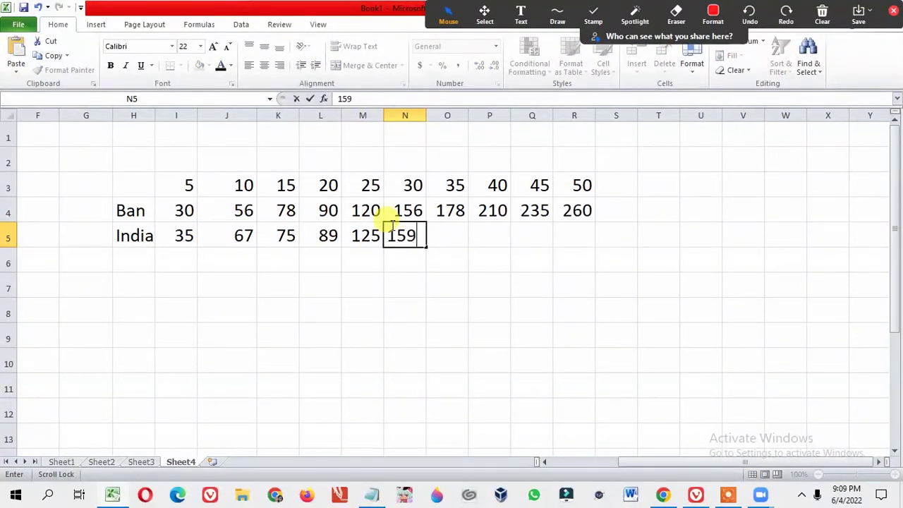
key(BackSpace)
text(0)
key(Tab)
text(1)
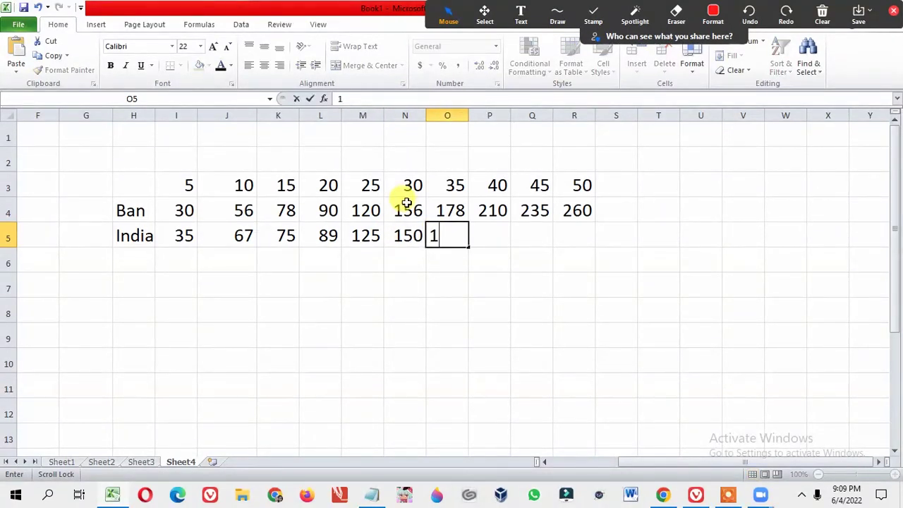
text(85)
Step: Finish the India row with 220, 237 and 256 under the headers 40 to 50, cells P5 to R5
click(489, 228)
text(2)
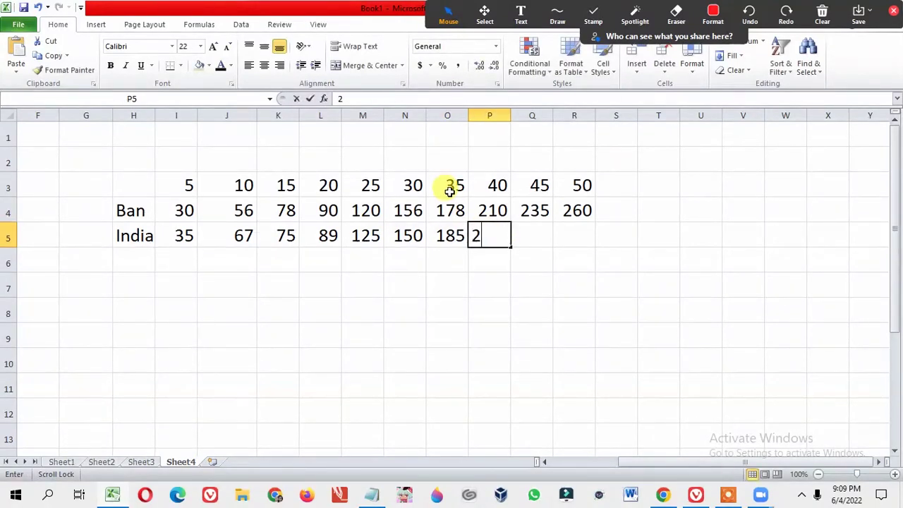
text(20)
click(548, 233)
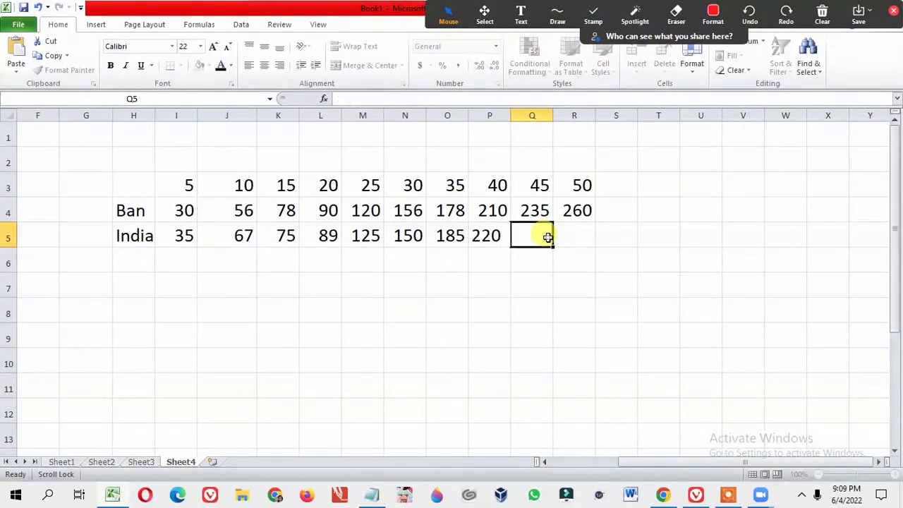
text(23)
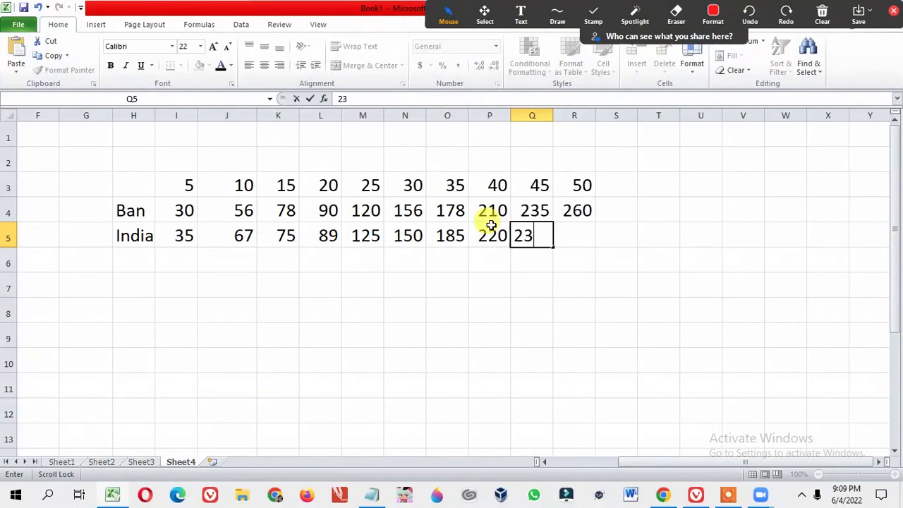
text(7)
click(576, 231)
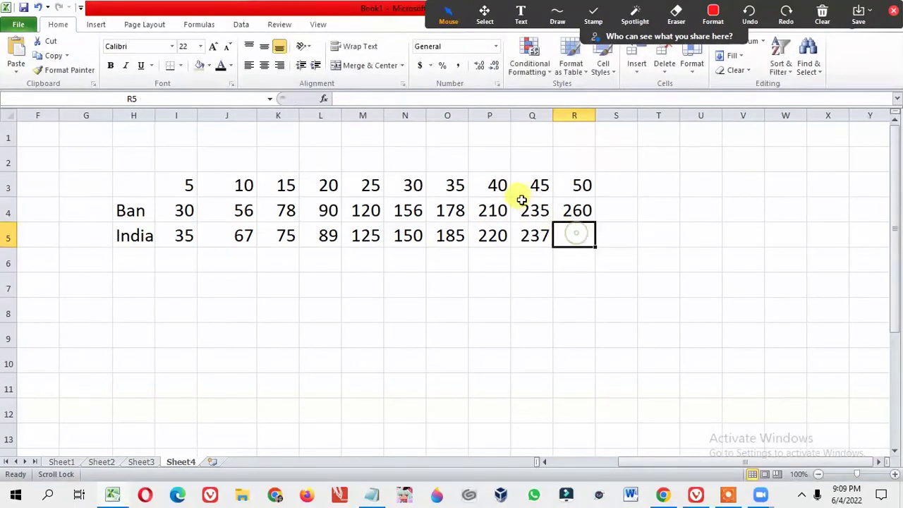
text(256)
click(520, 258)
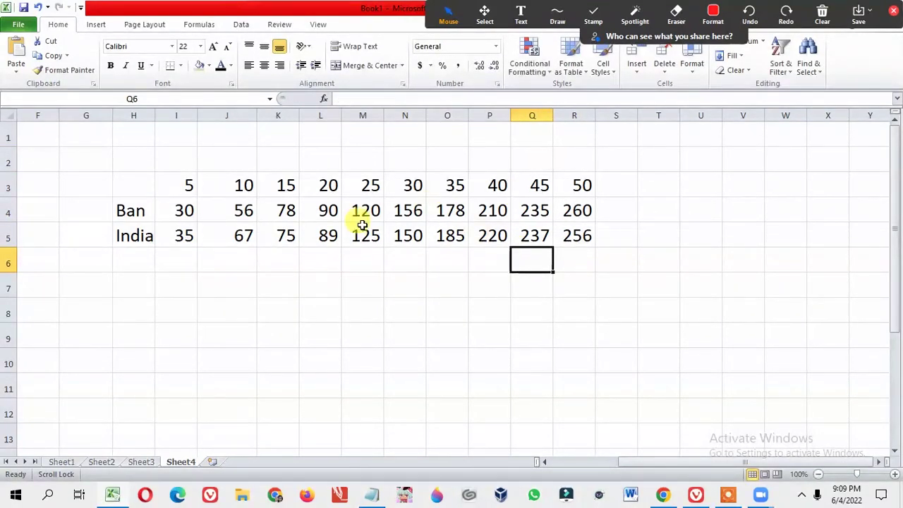
Step: Insert a 2-D Line with Markers chart from the table H3:R5 and move it just below the data
drag(137, 179, 581, 234)
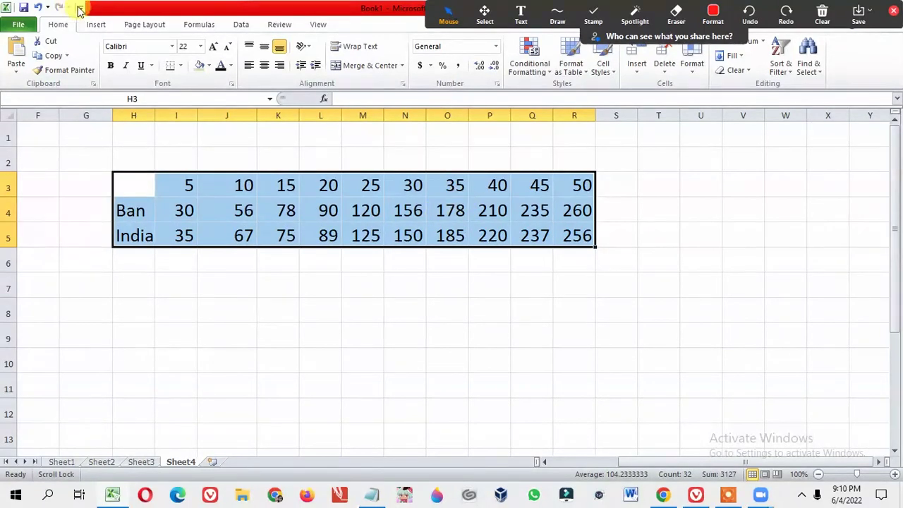
click(96, 23)
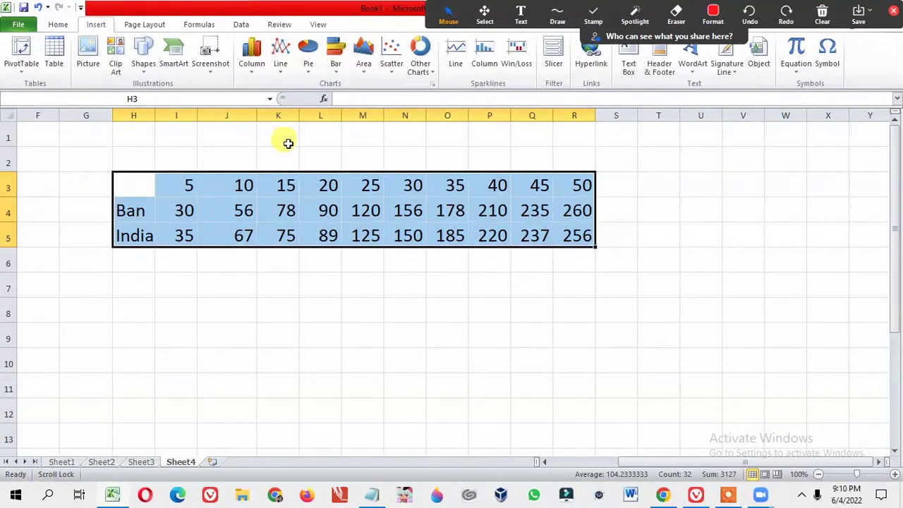
click(281, 65)
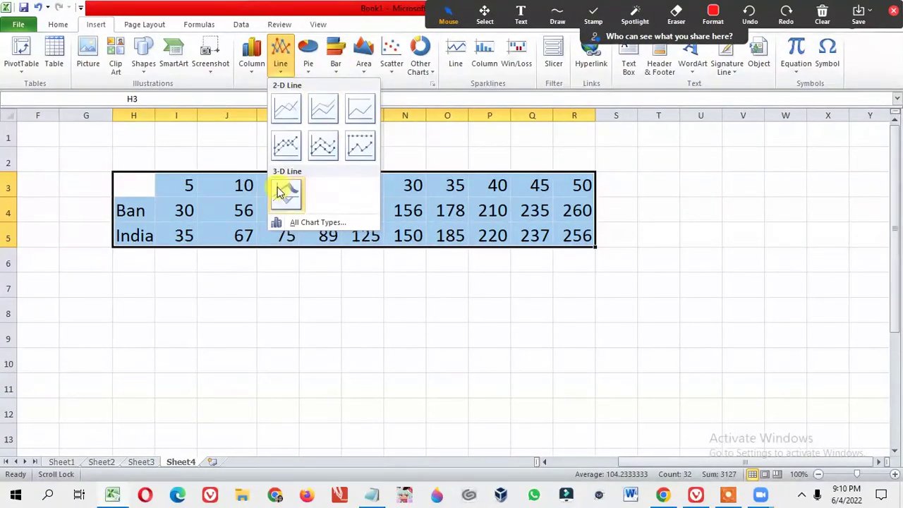
click(286, 147)
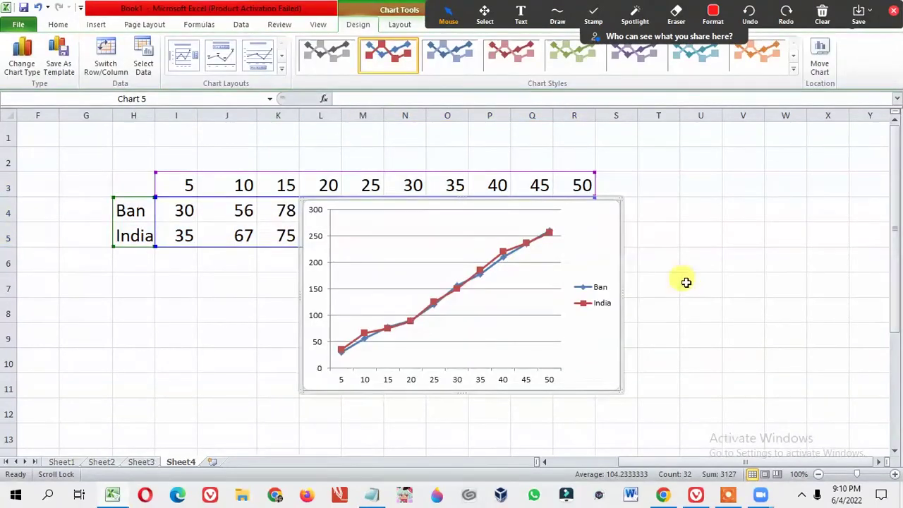
drag(581, 212, 608, 282)
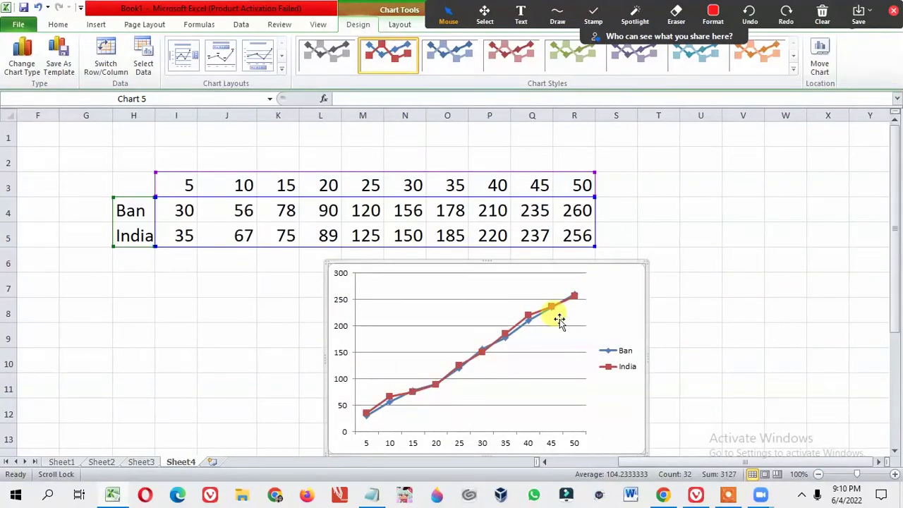
Step: Change the values under header 50 to 289 for Ban in cell R4 and 248 for India in cell R5
click(573, 210)
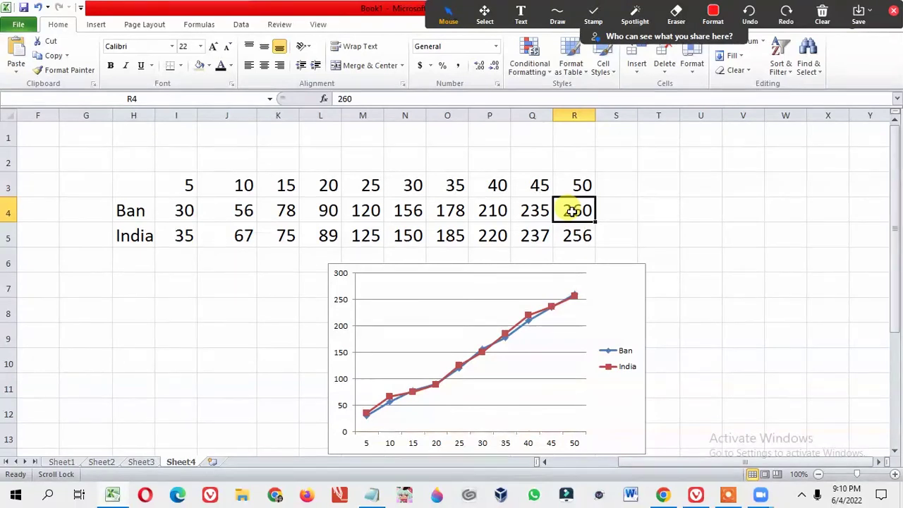
text(289)
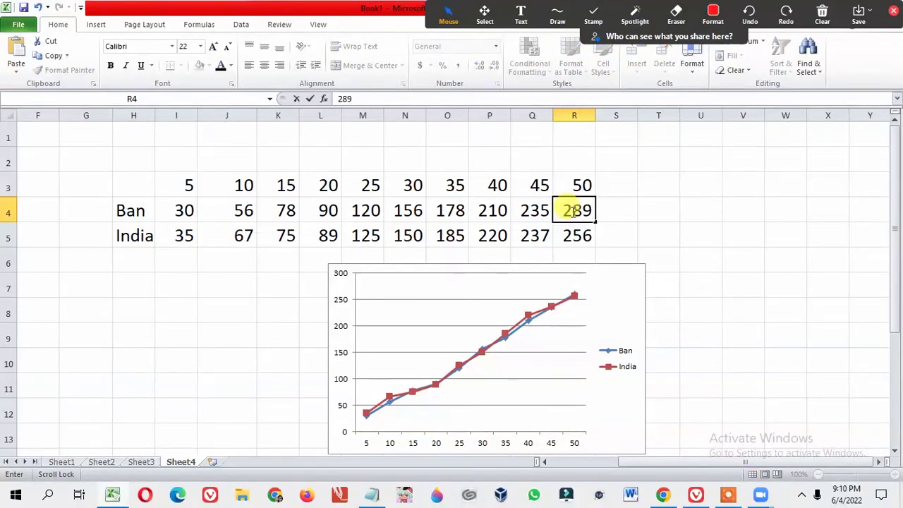
key(Return)
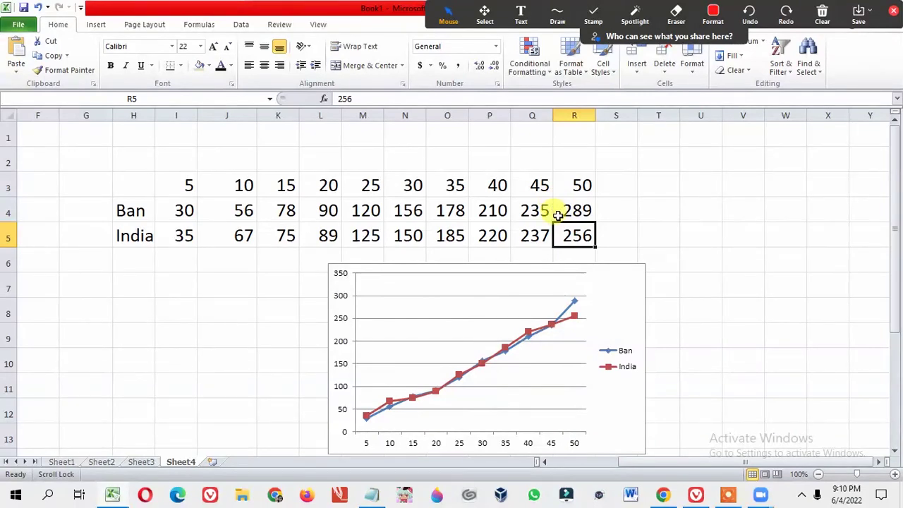
text(248)
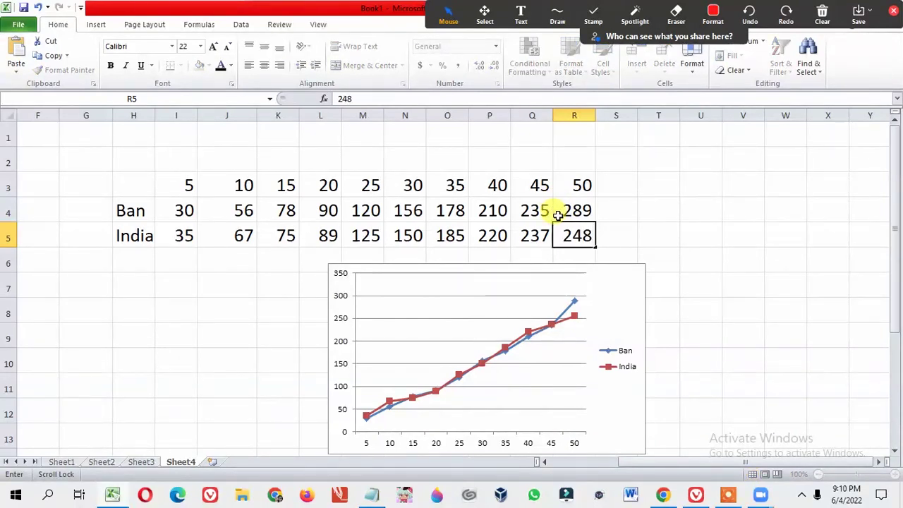
key(Return)
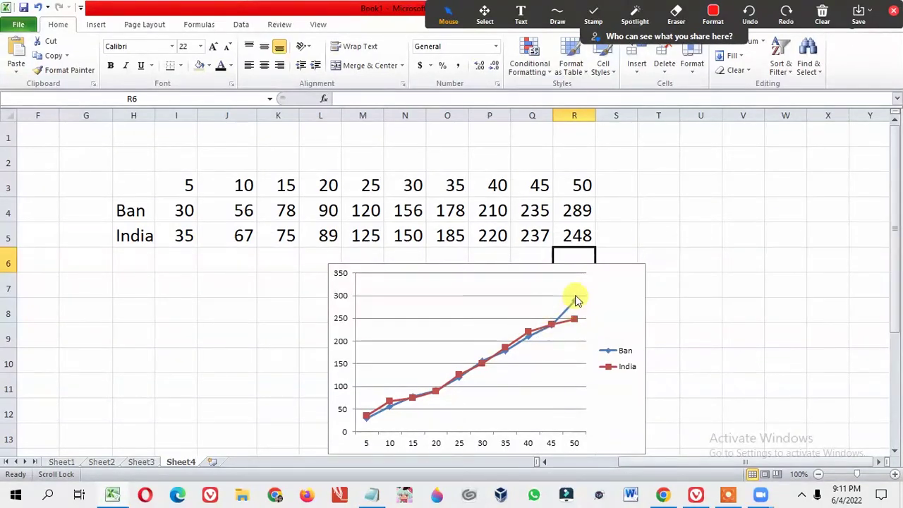
scroll(544, 288, down, 1)
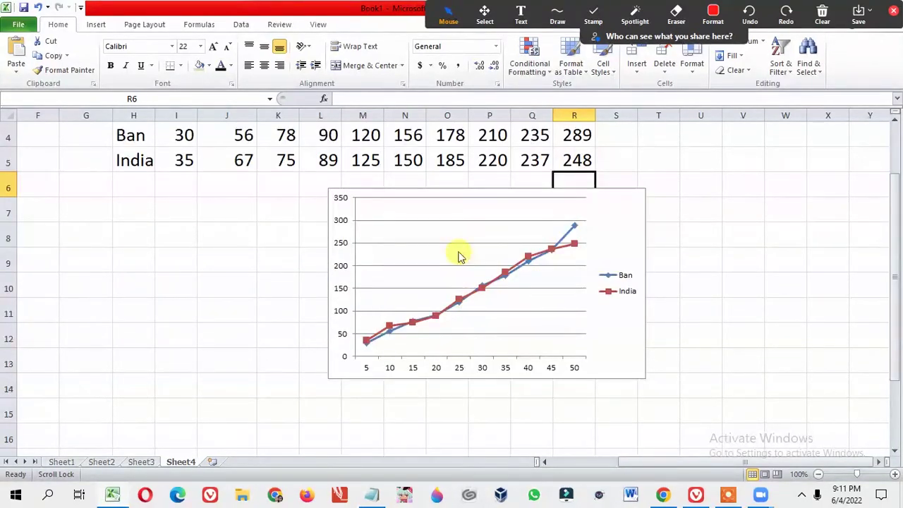
scroll(555, 291, up, 1)
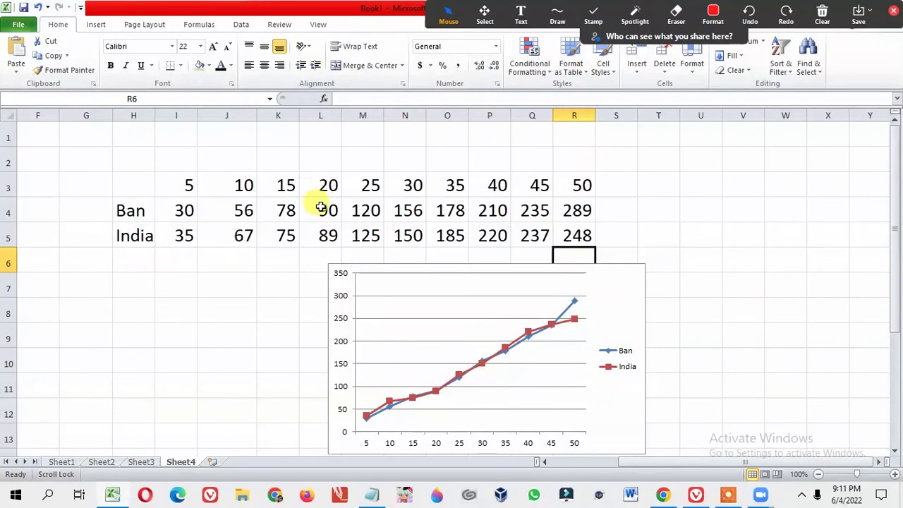
Step: Apply the chart layout with a chart title, both axis titles, a legend at the side and high-low lines to the line chart
scroll(550, 319, down, 1)
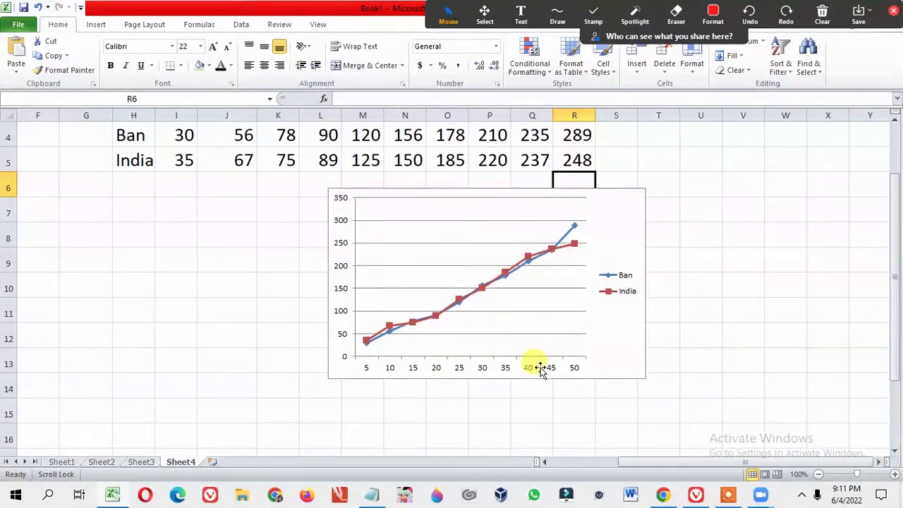
scroll(580, 369, up, 1)
click(603, 282)
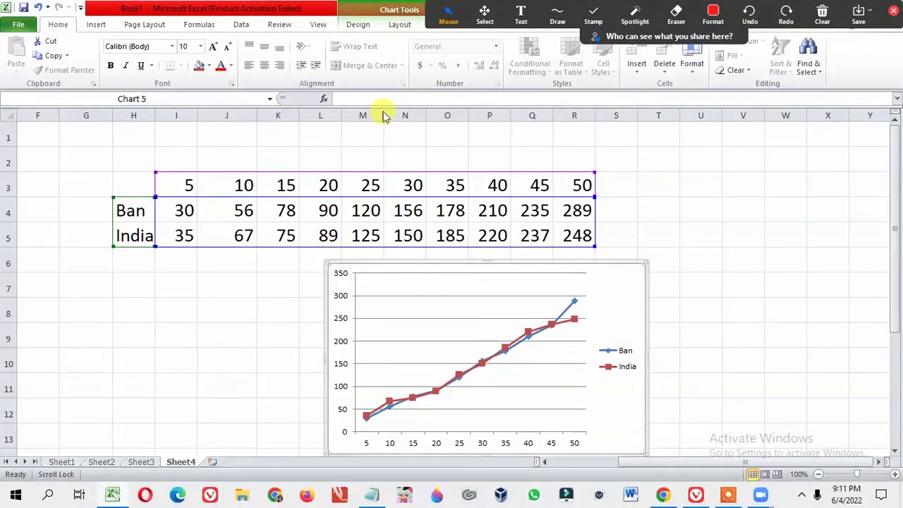
click(591, 75)
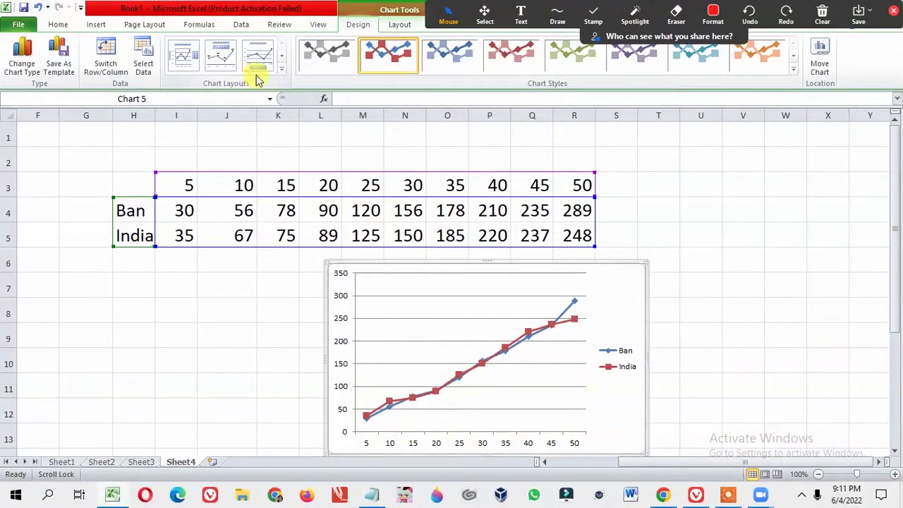
click(281, 70)
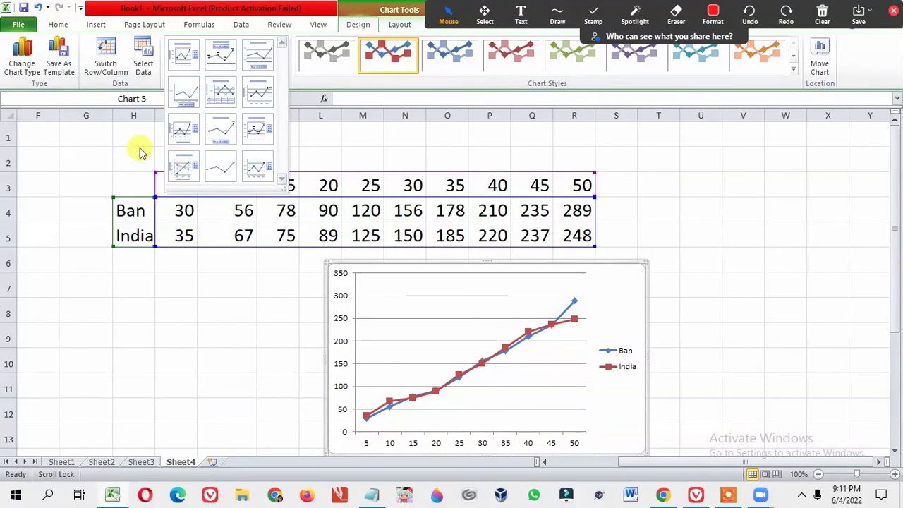
click(182, 167)
scroll(580, 218, down, 2)
scroll(516, 221, up, 1)
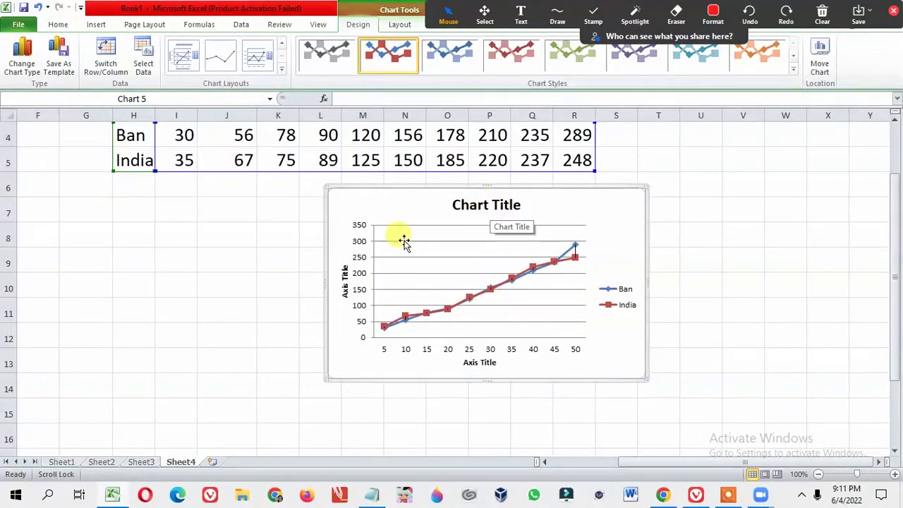
Step: Replace the chart's horizontal axis title with "Over"
click(489, 363)
click(491, 363)
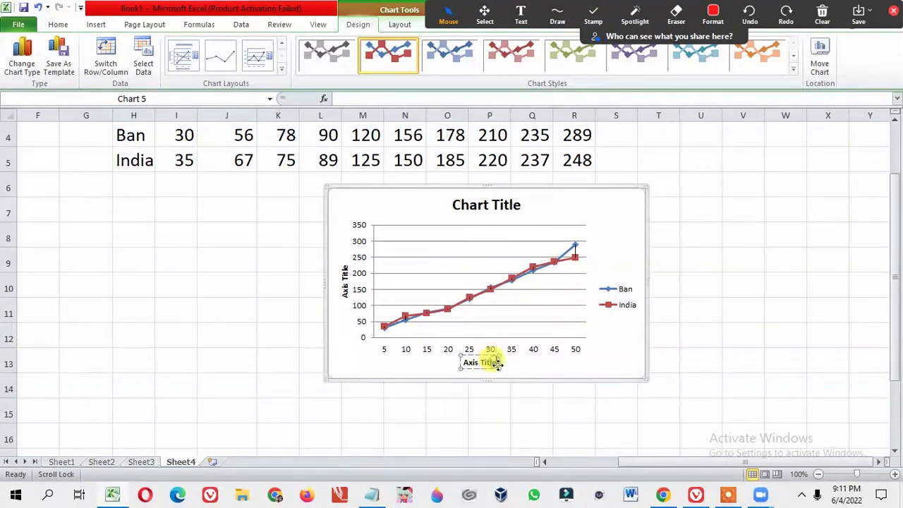
key(BackSpace)
key(BackSpace)
key(BackSpace)
key(BackSpace)
key(BackSpace)
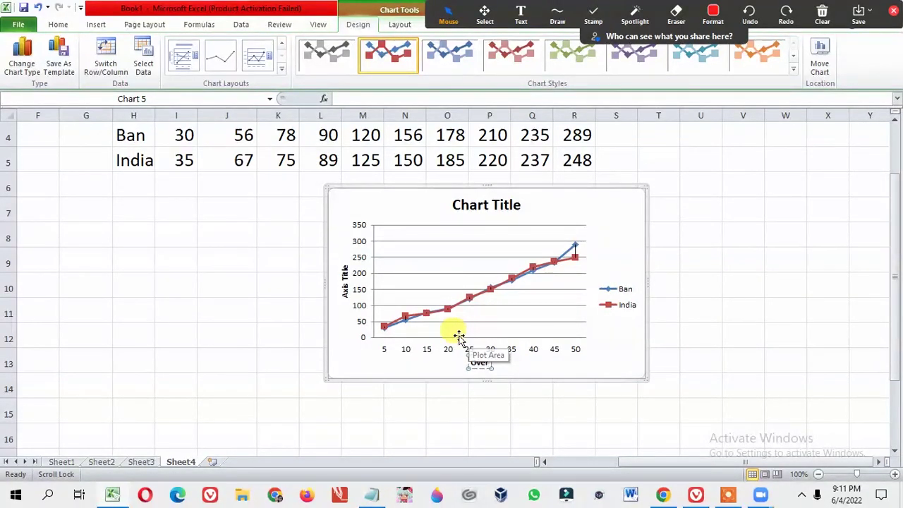
Step: Replace the chart's vertical axis title with "Runs"
click(344, 279)
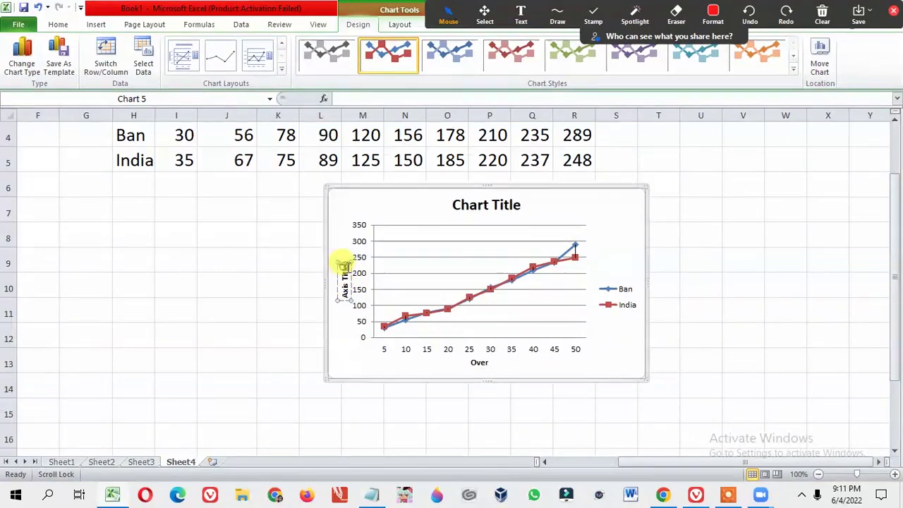
key(BackSpace)
key(BackSpace)
key(BackSpace)
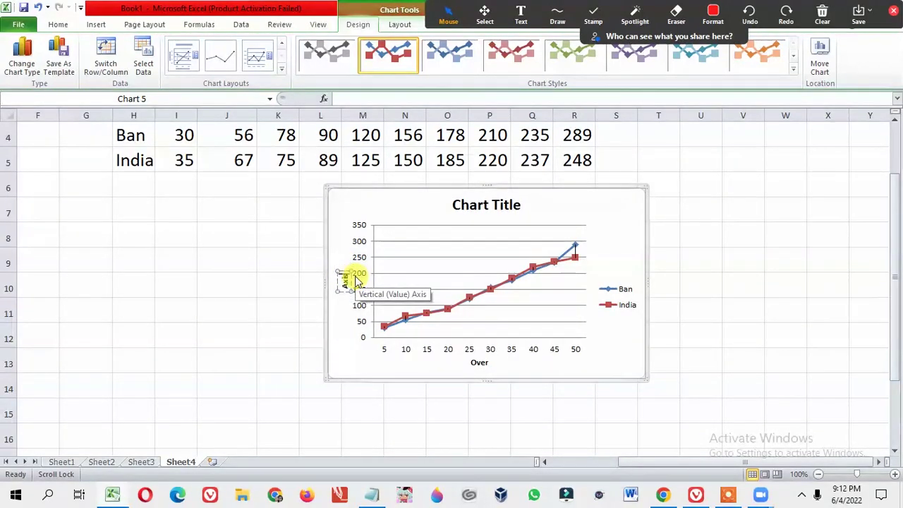
key(BackSpace)
key(BackSpace)
Step: Replace the placeholder chart title with "Bangladesh vs. India 2022"
click(483, 203)
click(522, 204)
key(BackSpace)
key(BackSpace)
key(BackSpace)
key(BackSpace)
key(BackSpace)
key(BackSpace)
key(BackSpace)
key(BackSpace)
key(BackSpace)
key(BackSpace)
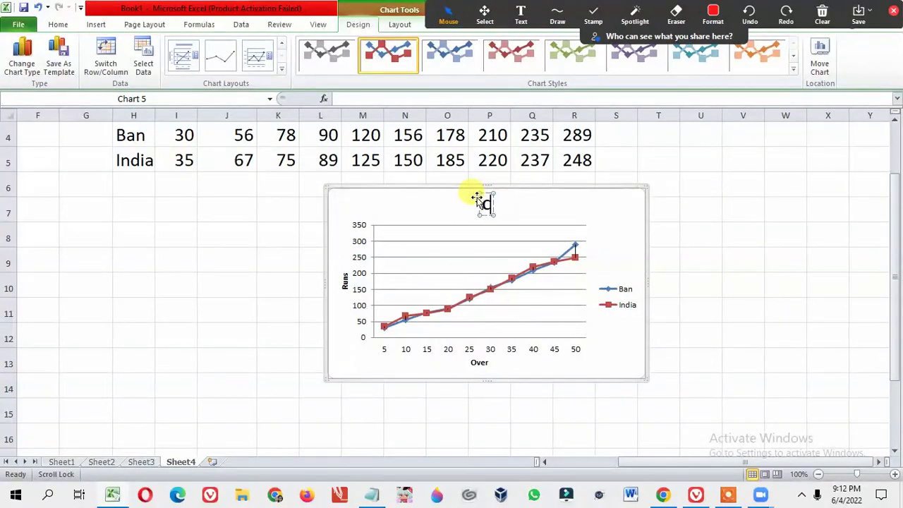
text(Ban)
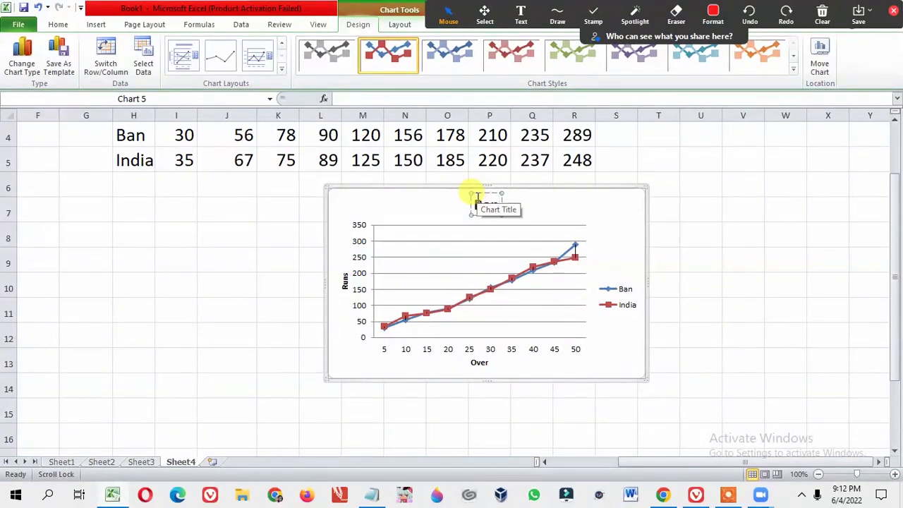
text(gl)
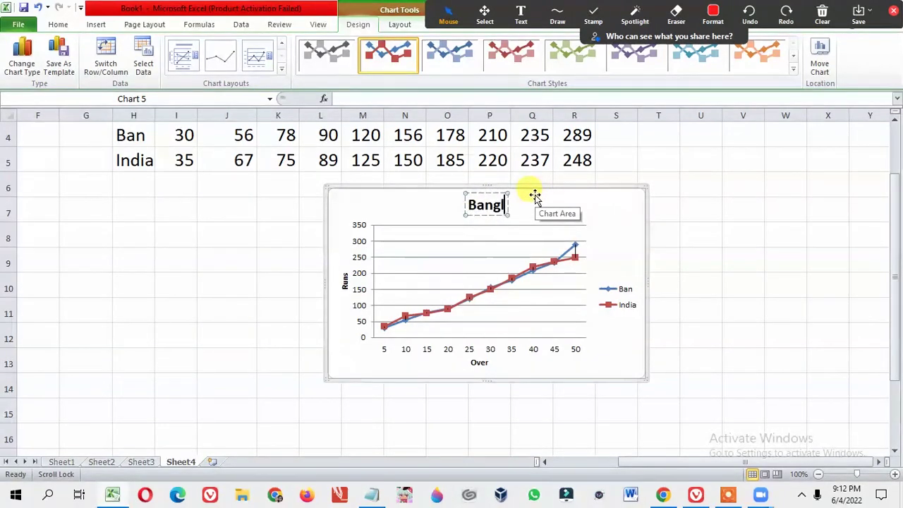
text(ades)
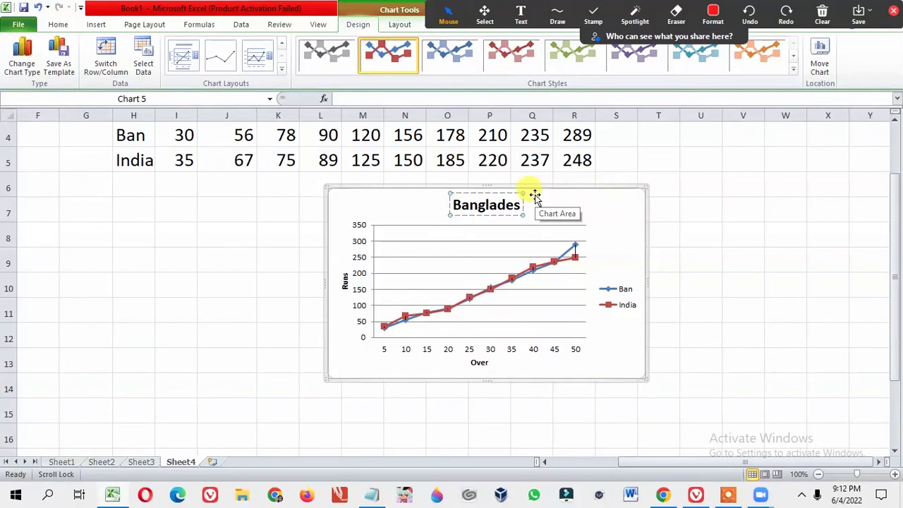
text(h vs.)
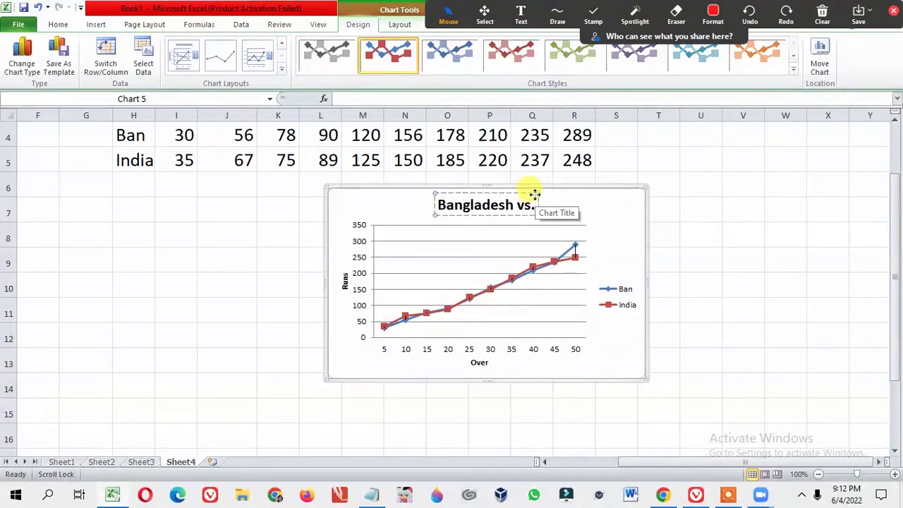
text( Ind)
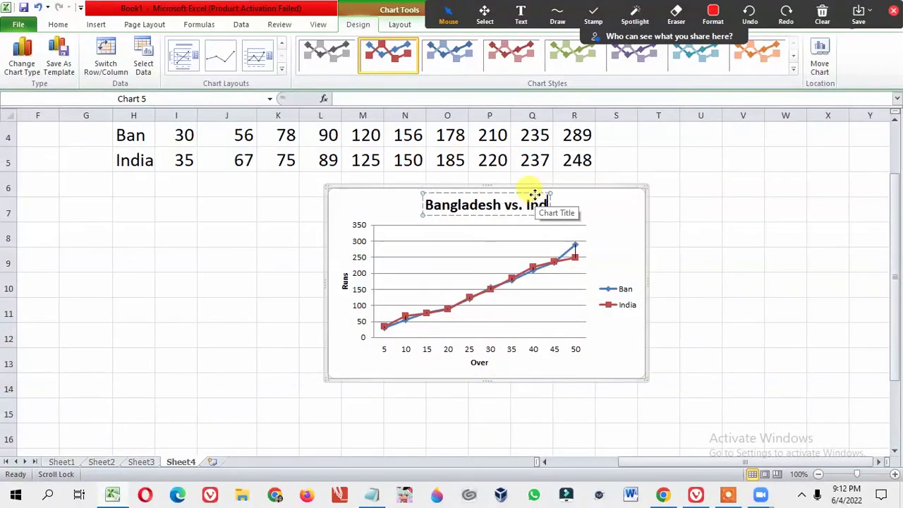
text(ia 2022)
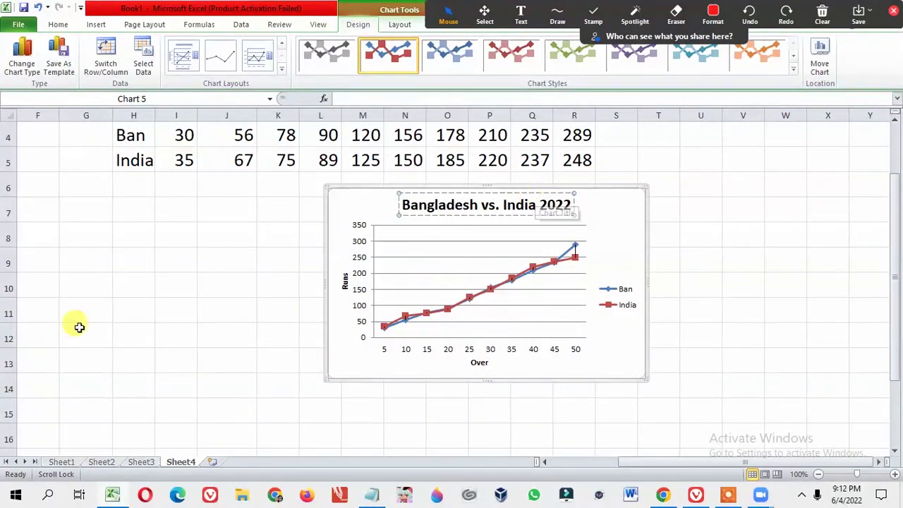
click(610, 211)
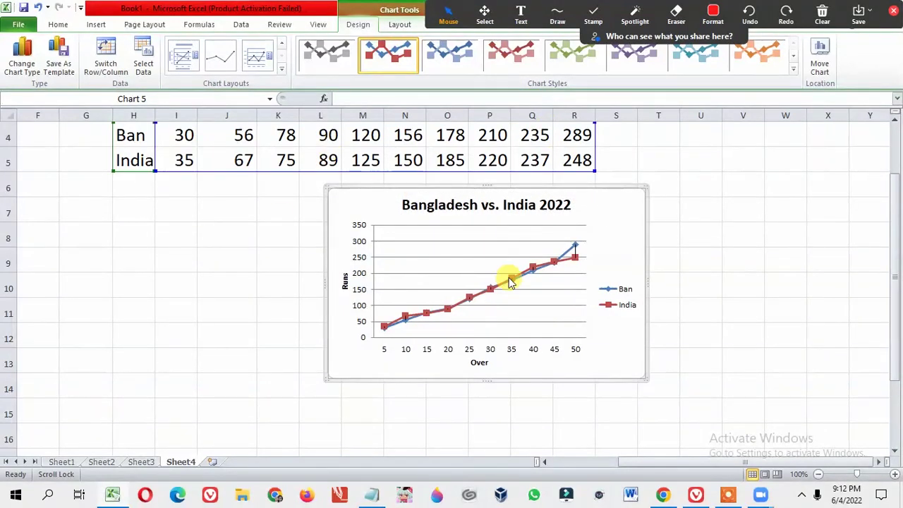